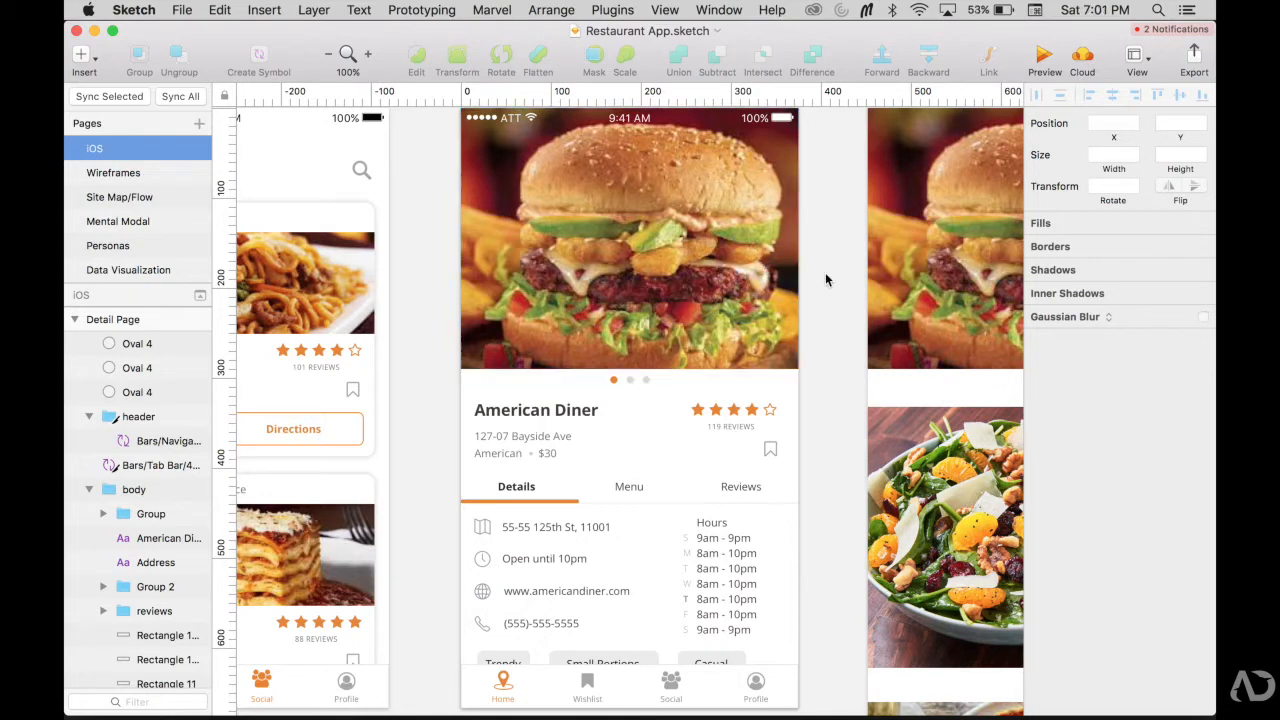
{"action": "key", "text": "super+Tab"}
{"action": "key", "text": "super+Tab"}
{"action": "key", "text": "super+Tab"}
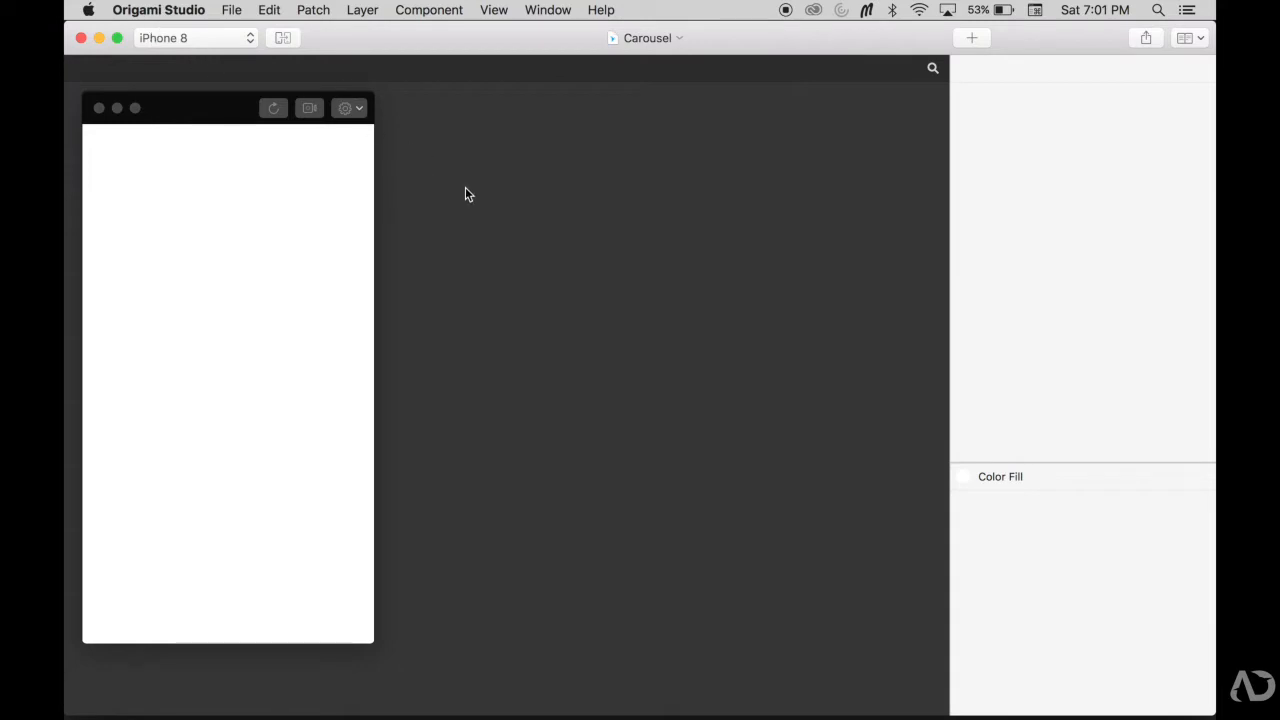
{"action": "key", "text": "super+Tab"}
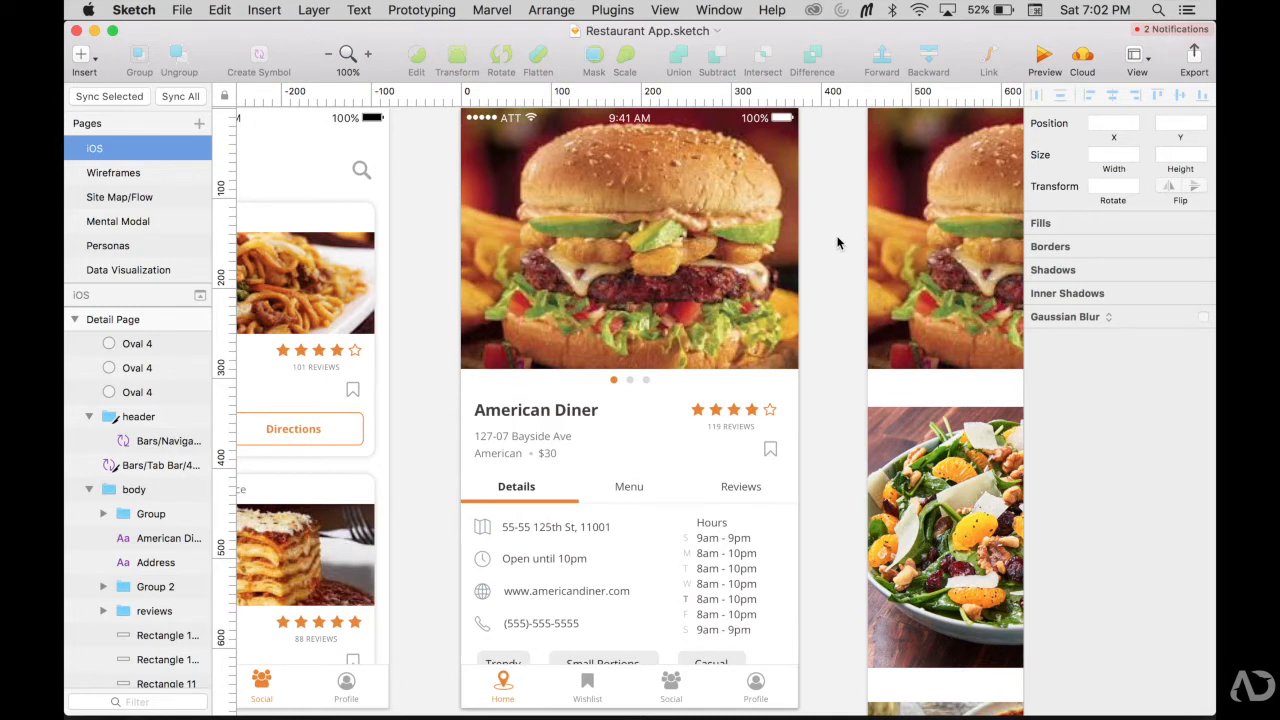
Copy the header, body and tab bar of the Detail Page artboard into the Carousel prototype in Origami Studio
{"action": "left_click", "coordinate": [676, 132]}
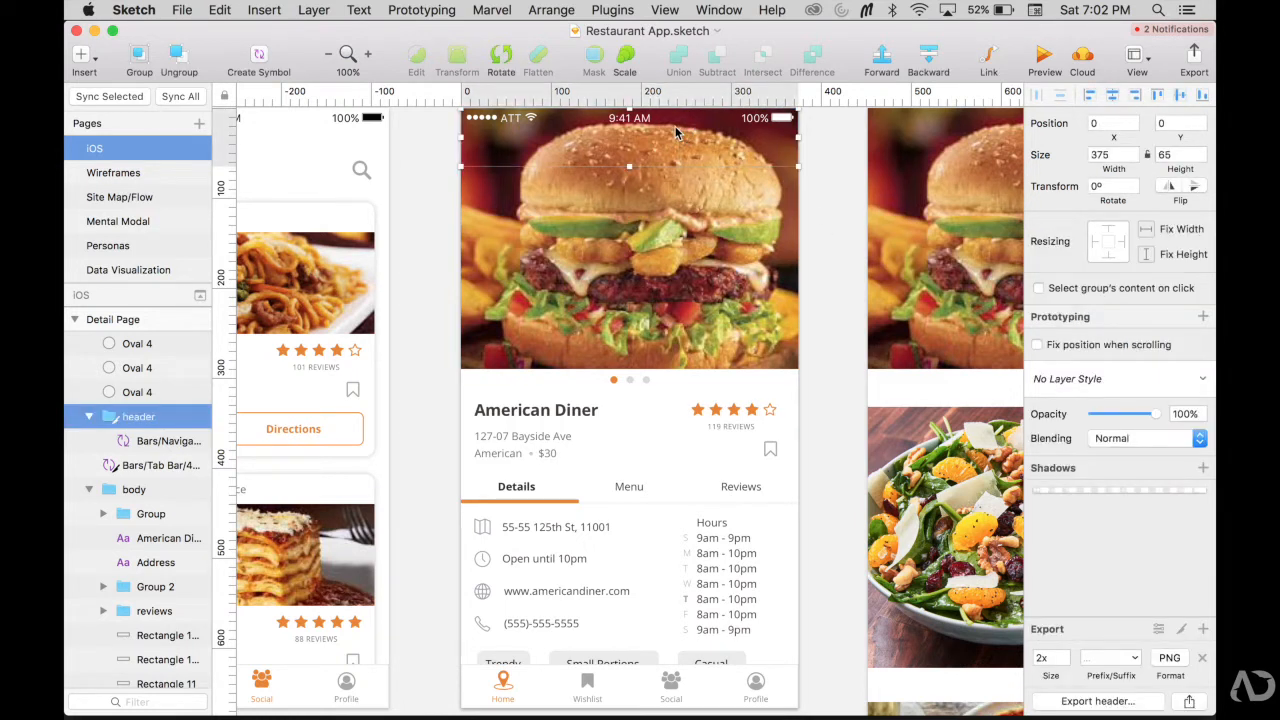
{"action": "left_click", "coordinate": [625, 458], "text": "shift"}
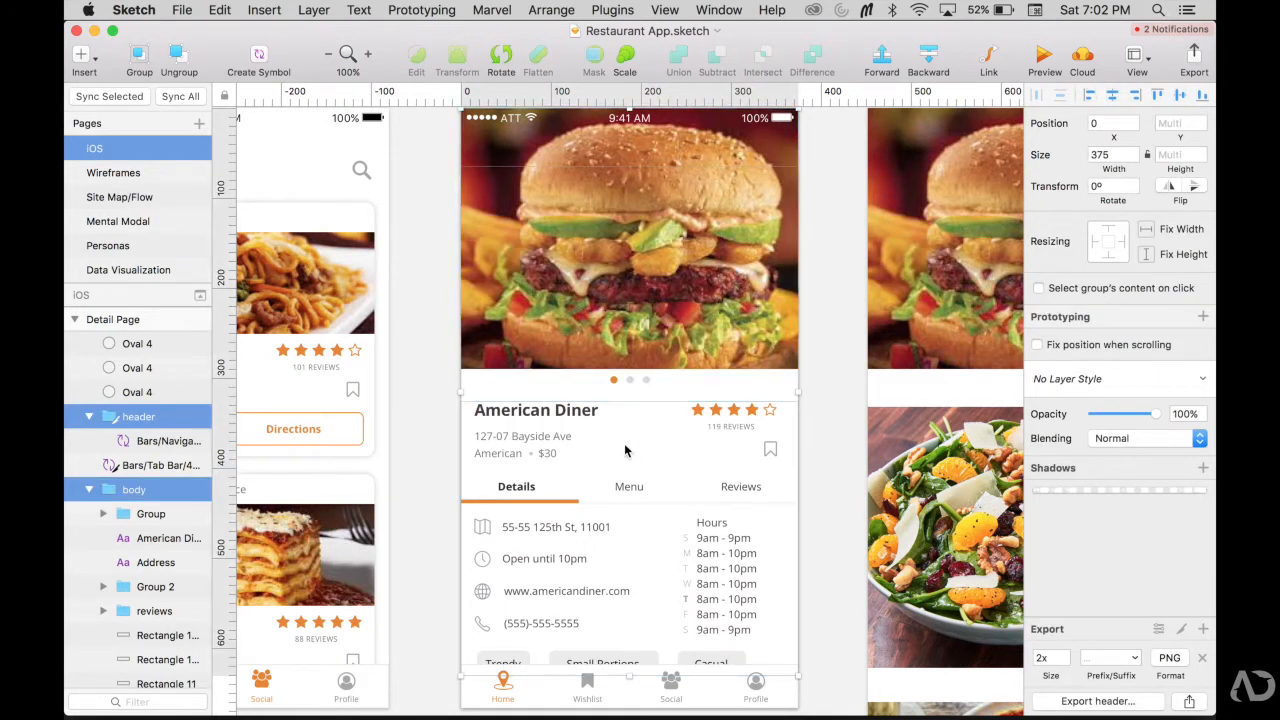
{"action": "scroll", "coordinate": [603, 614], "scroll_direction": "down", "scroll_amount": 1}
{"action": "left_click", "coordinate": [603, 640], "text": "shift"}
{"action": "scroll", "coordinate": [640, 553], "scroll_direction": "up", "scroll_amount": 2}
{"action": "scroll", "coordinate": [640, 553], "scroll_direction": "up", "scroll_amount": 1}
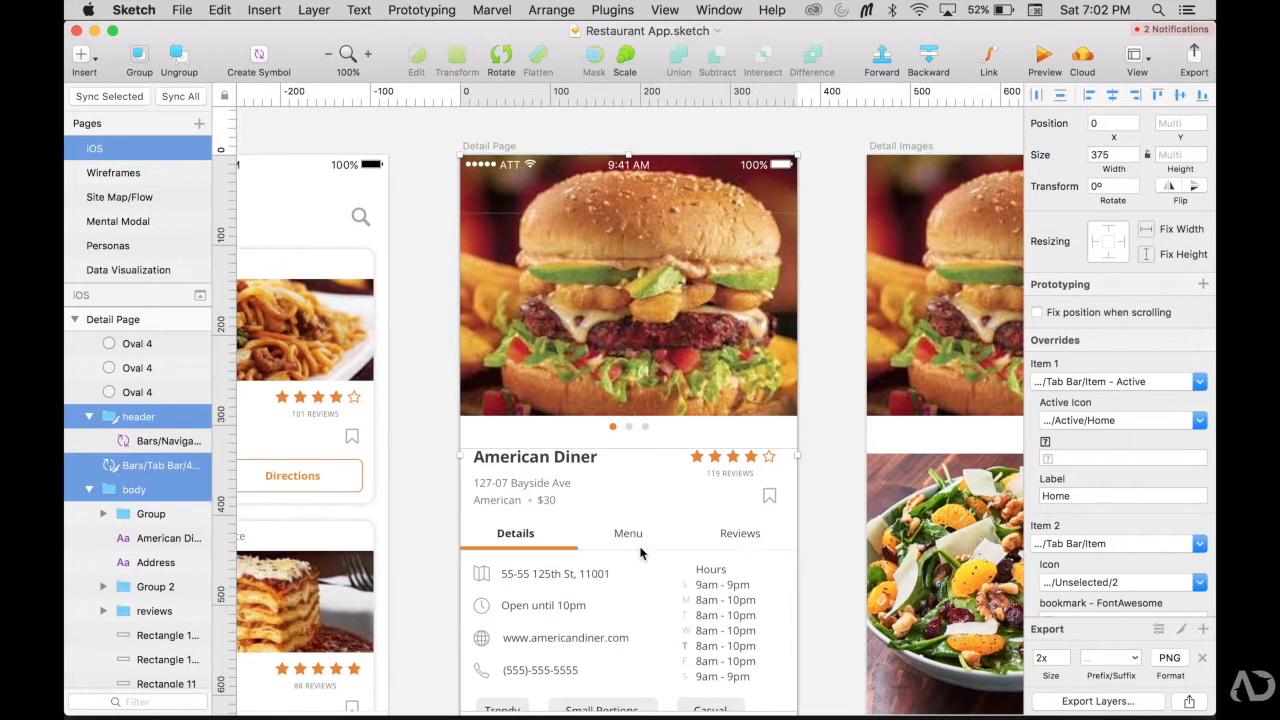
{"action": "key", "text": "super+Tab"}
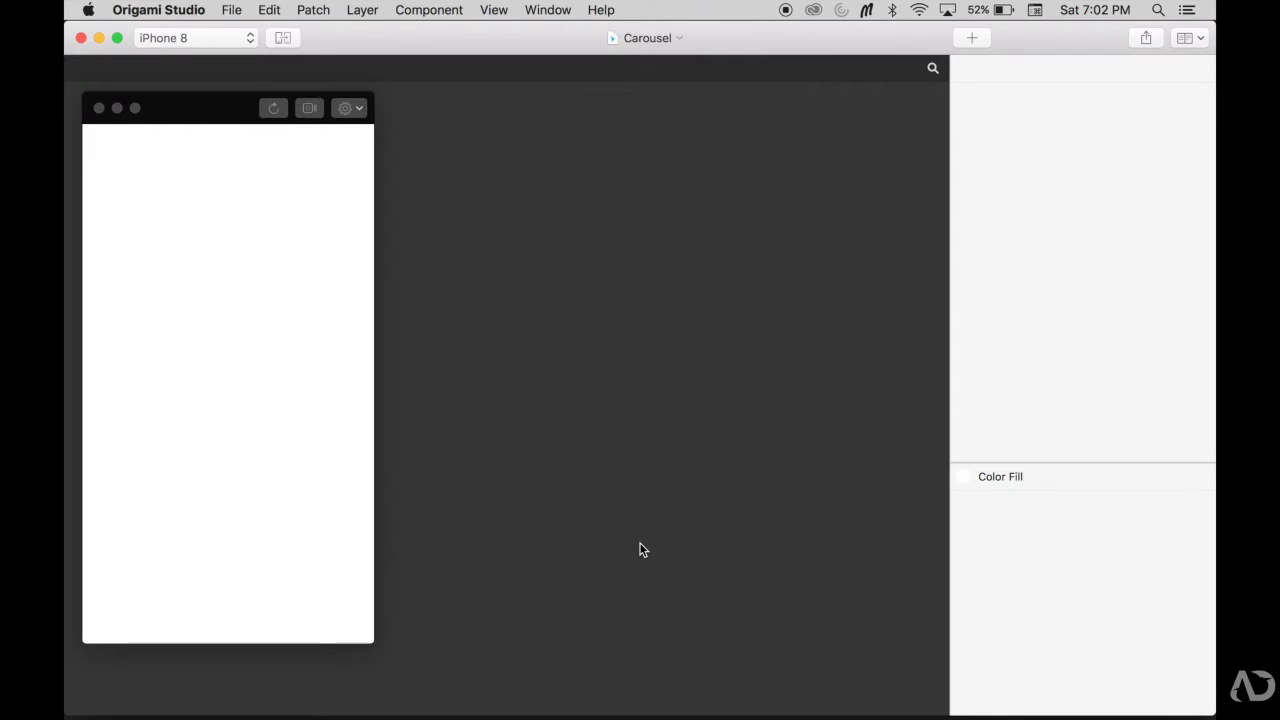
{"action": "key", "text": "super+v"}
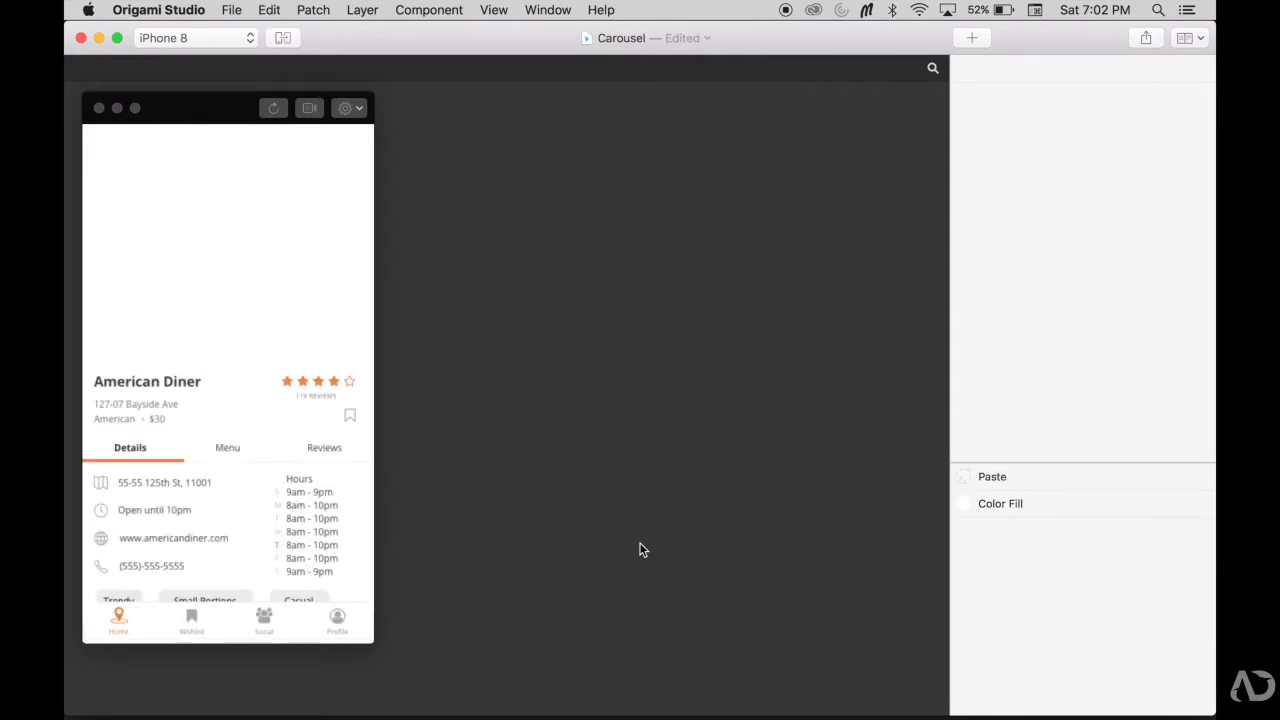
Switch to Sketch and copy the burger picture from the Detail Images artboard into the Origami Studio prototype
{"action": "key", "text": "super+Tab"}
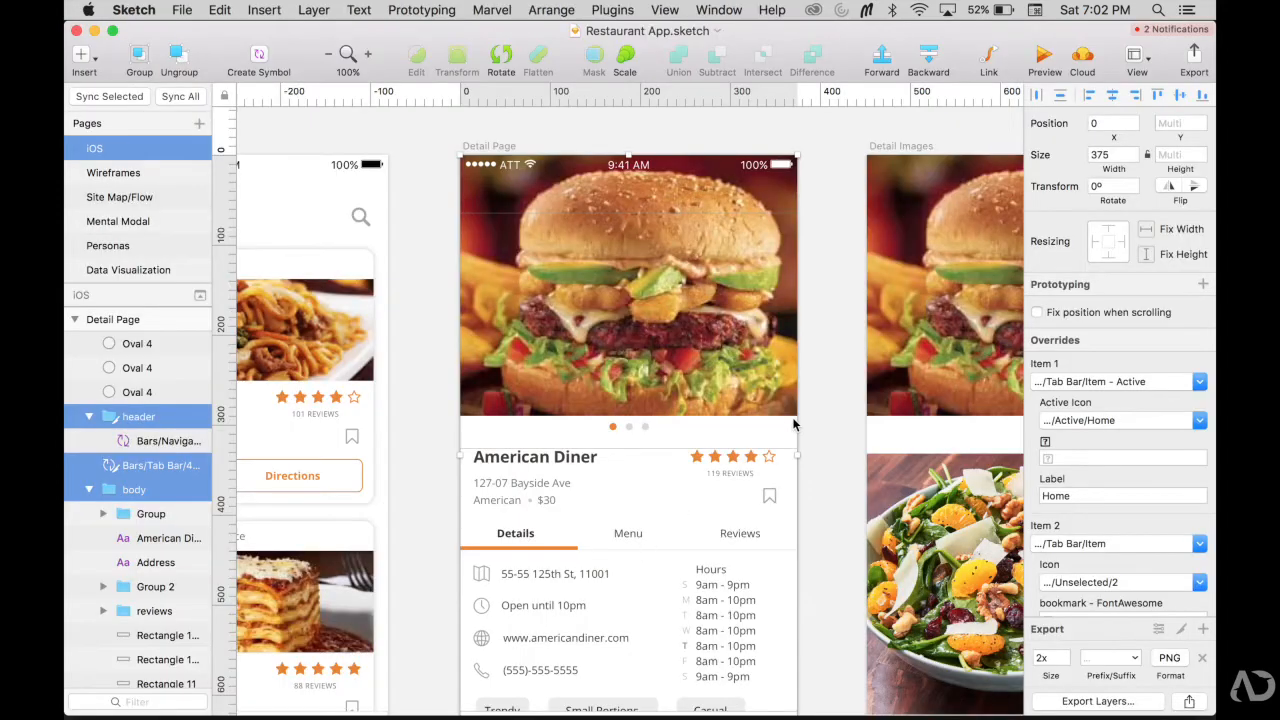
{"action": "scroll", "coordinate": [814, 414], "scroll_direction": "right", "scroll_amount": 5}
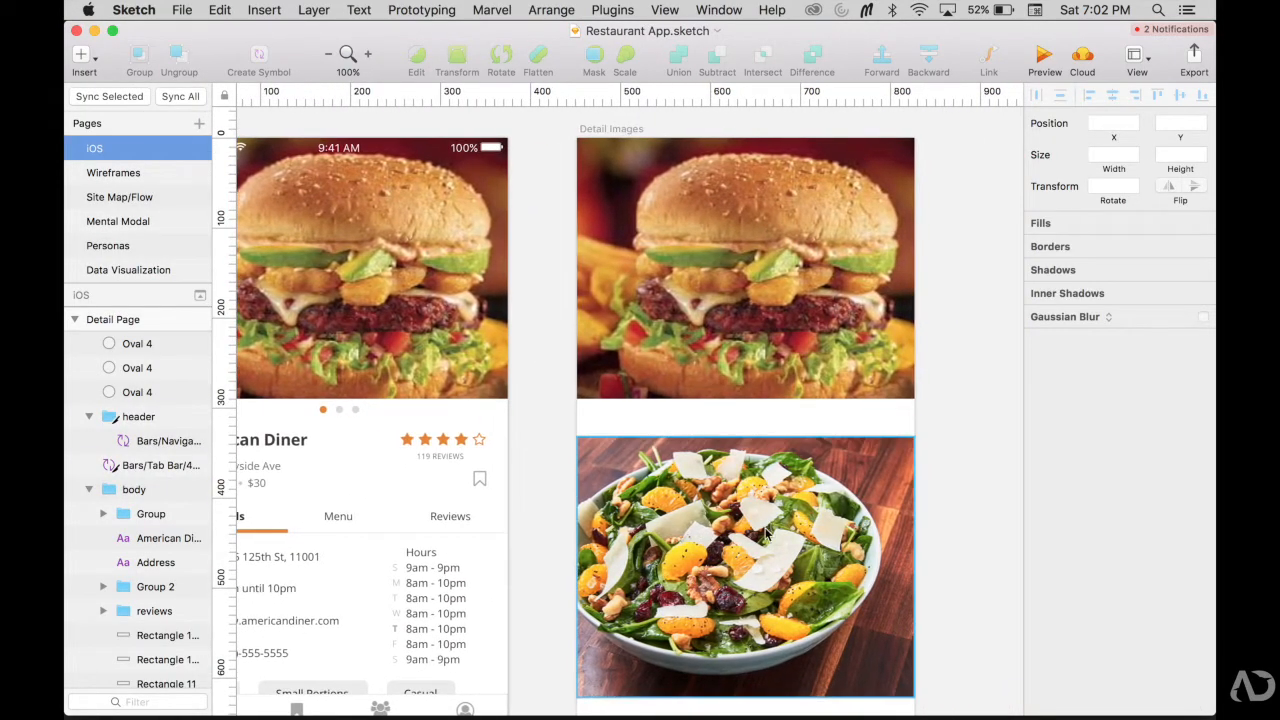
{"action": "scroll", "coordinate": [790, 480], "scroll_direction": "down", "scroll_amount": 5}
{"action": "scroll", "coordinate": [765, 500], "scroll_direction": "up", "scroll_amount": 5}
{"action": "left_click", "coordinate": [743, 331]}
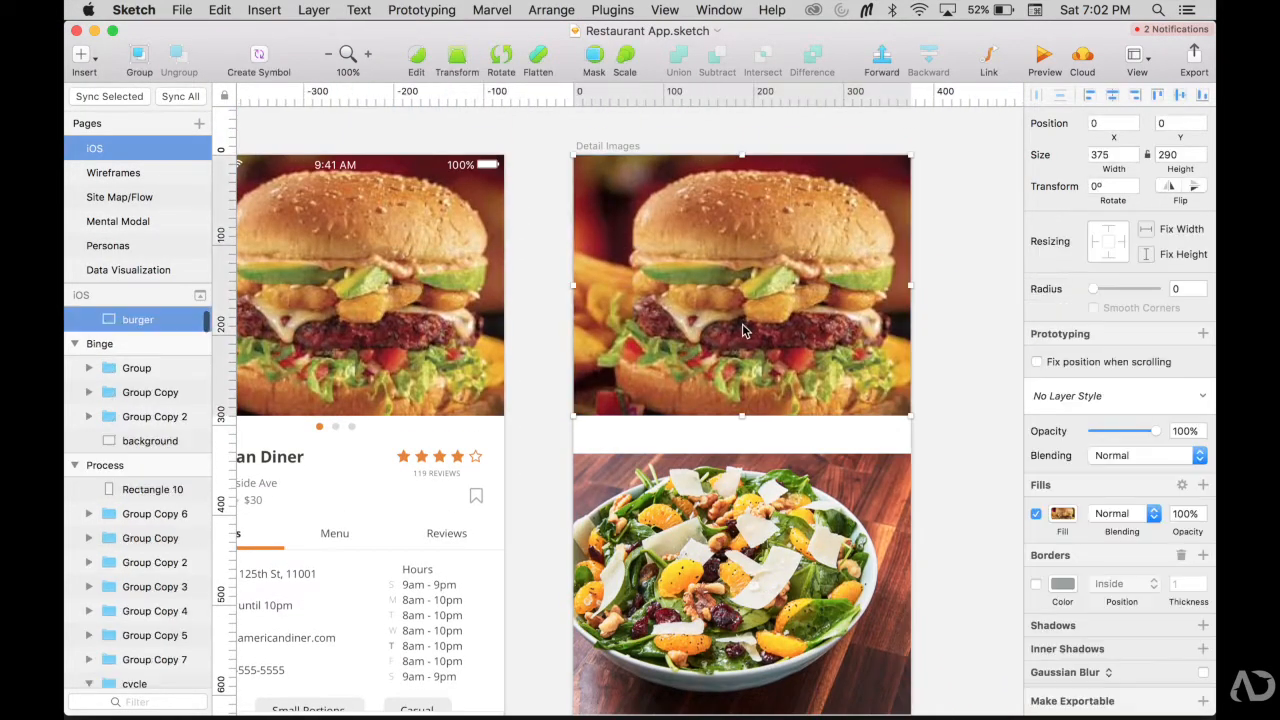
{"action": "key", "text": "super+c"}
{"action": "key", "text": "super+Tab"}
{"action": "key", "text": "super+v"}
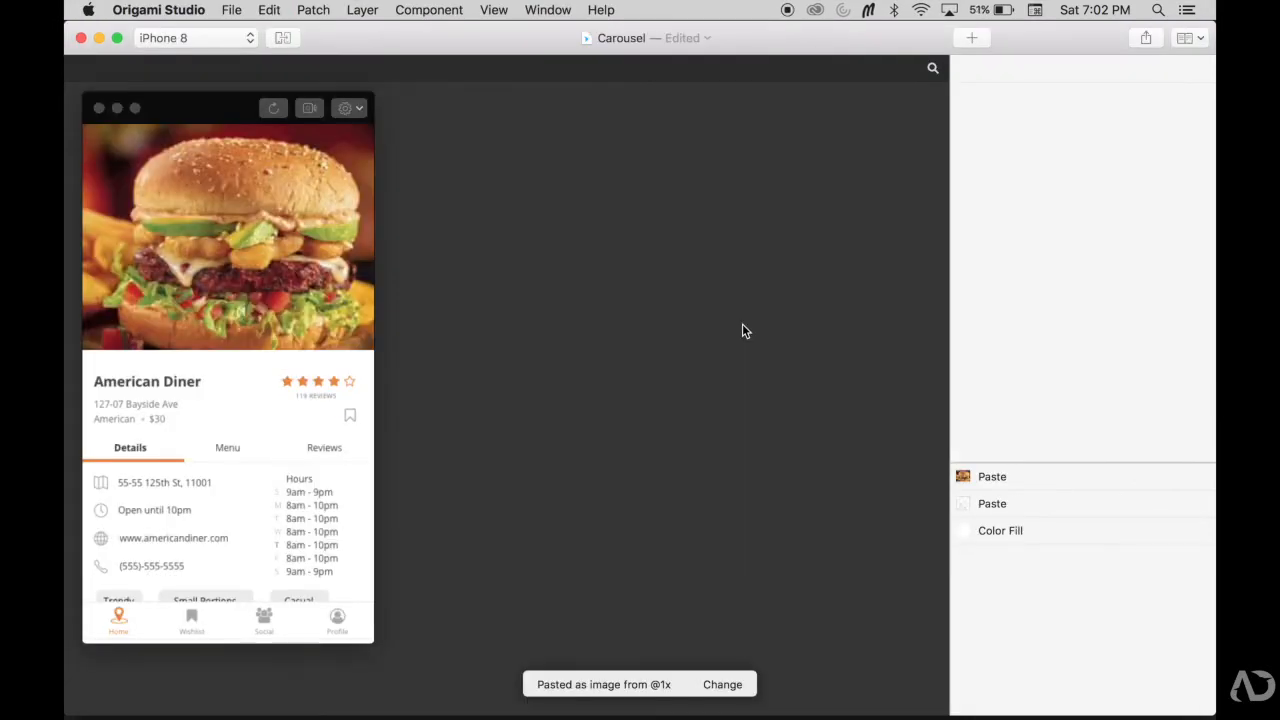
Copy the salad picture from the Sketch Detail Images artboard into the Origami Studio prototype
{"action": "key", "text": "super+Tab"}
{"action": "left_click", "coordinate": [759, 535]}
{"action": "key", "text": "super+c"}
{"action": "key", "text": "super+Tab"}
{"action": "key", "text": "super+v"}
Copy the pizza picture from the Sketch Detail Images artboard into the Origami Studio prototype
{"action": "key", "text": "super+Tab"}
{"action": "scroll", "coordinate": [760, 564], "scroll_direction": "down", "scroll_amount": 5}
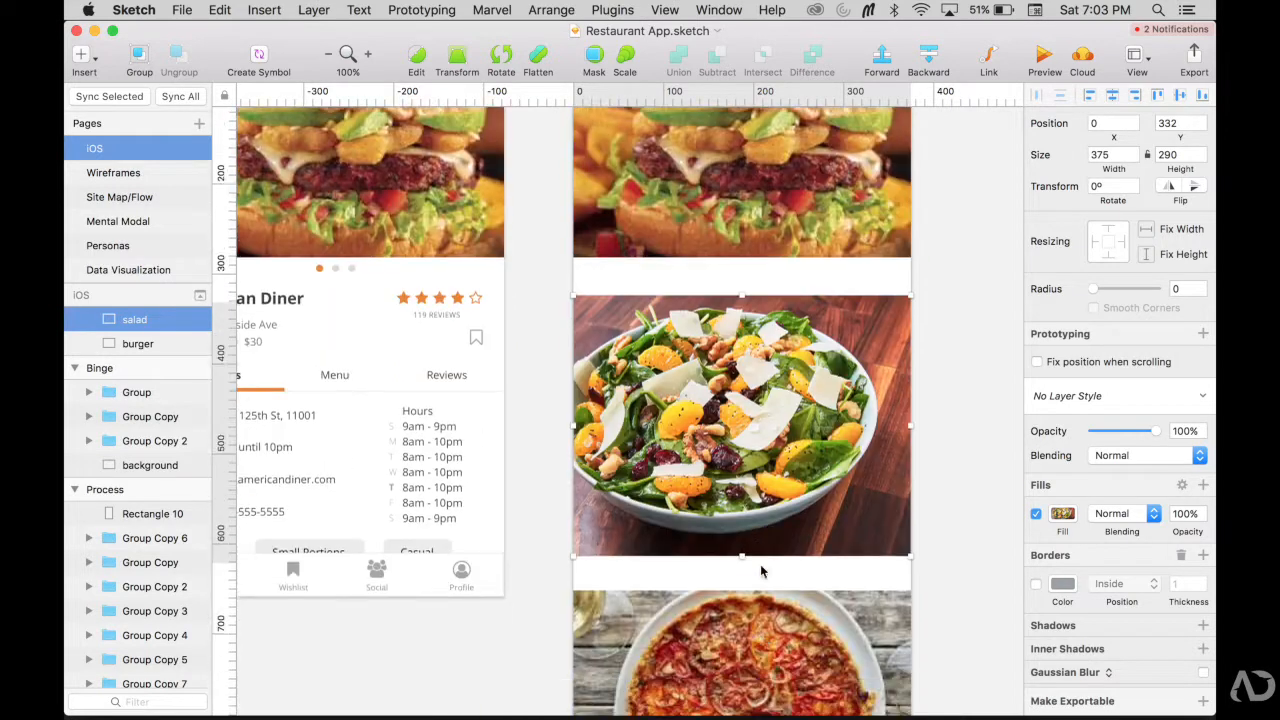
{"action": "left_click", "coordinate": [760, 571]}
{"action": "key", "text": "super+c"}
{"action": "key", "text": "super+Tab"}
{"action": "key", "text": "super+v"}
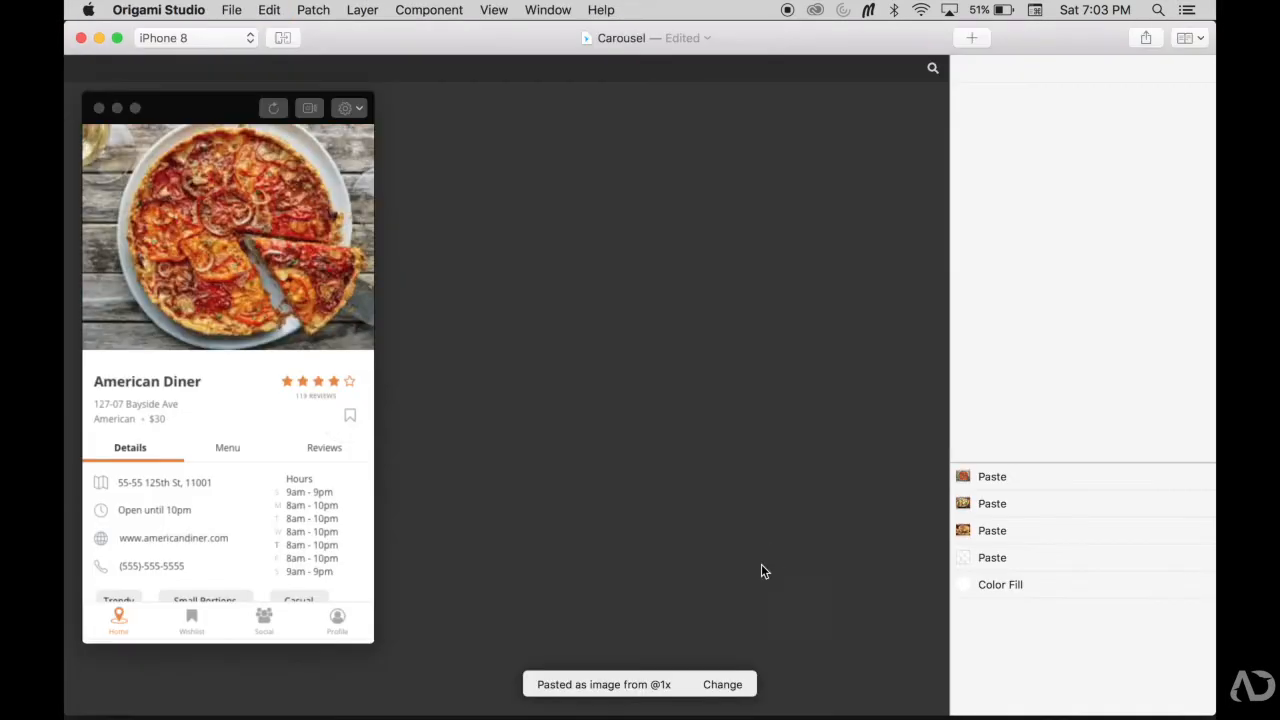
Rename the pasted page layer Page and the pizza image layer Pizza, and hide the Pizza layer
{"action": "left_click", "coordinate": [1000, 532]}
{"action": "double_click", "coordinate": [1002, 480]}
{"action": "type", "text": "Pizza"}
{"action": "key", "text": "Return"}
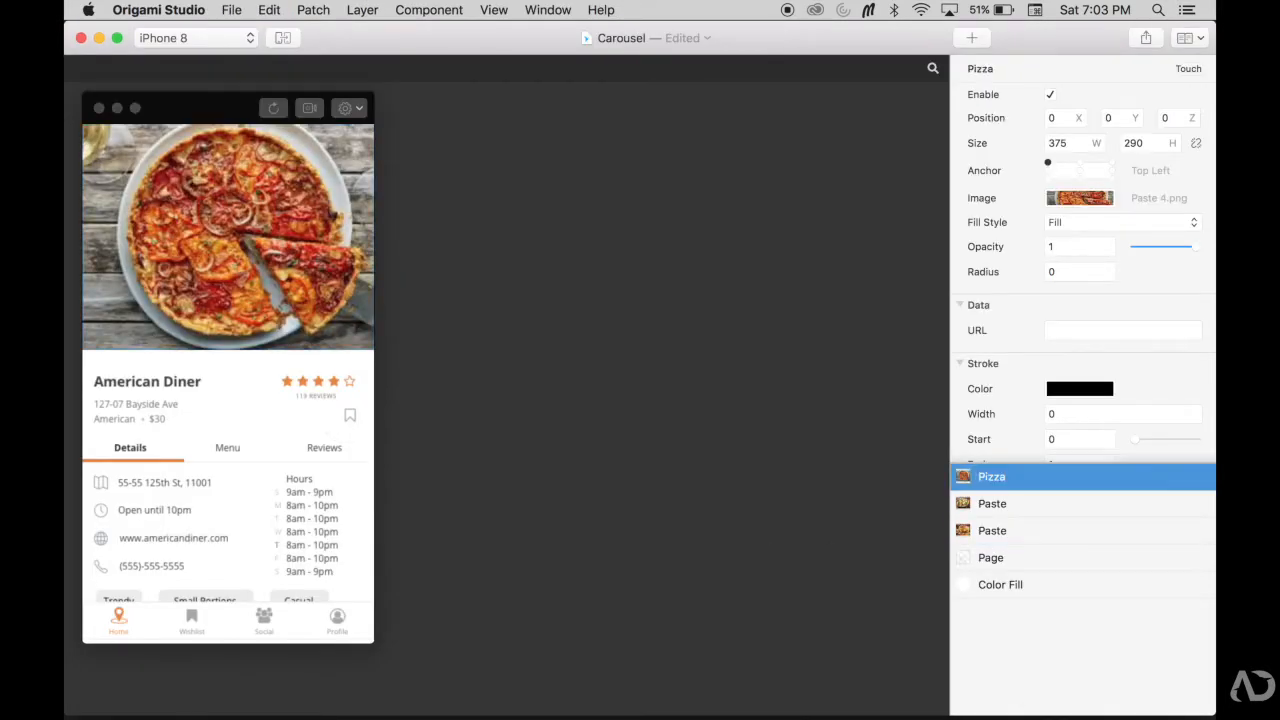
{"action": "left_click", "coordinate": [1203, 477]}
Rename the salad image layer Salad and hide it
{"action": "double_click", "coordinate": [995, 504]}
{"action": "type", "text": "Salad"}
{"action": "key", "text": "Return"}
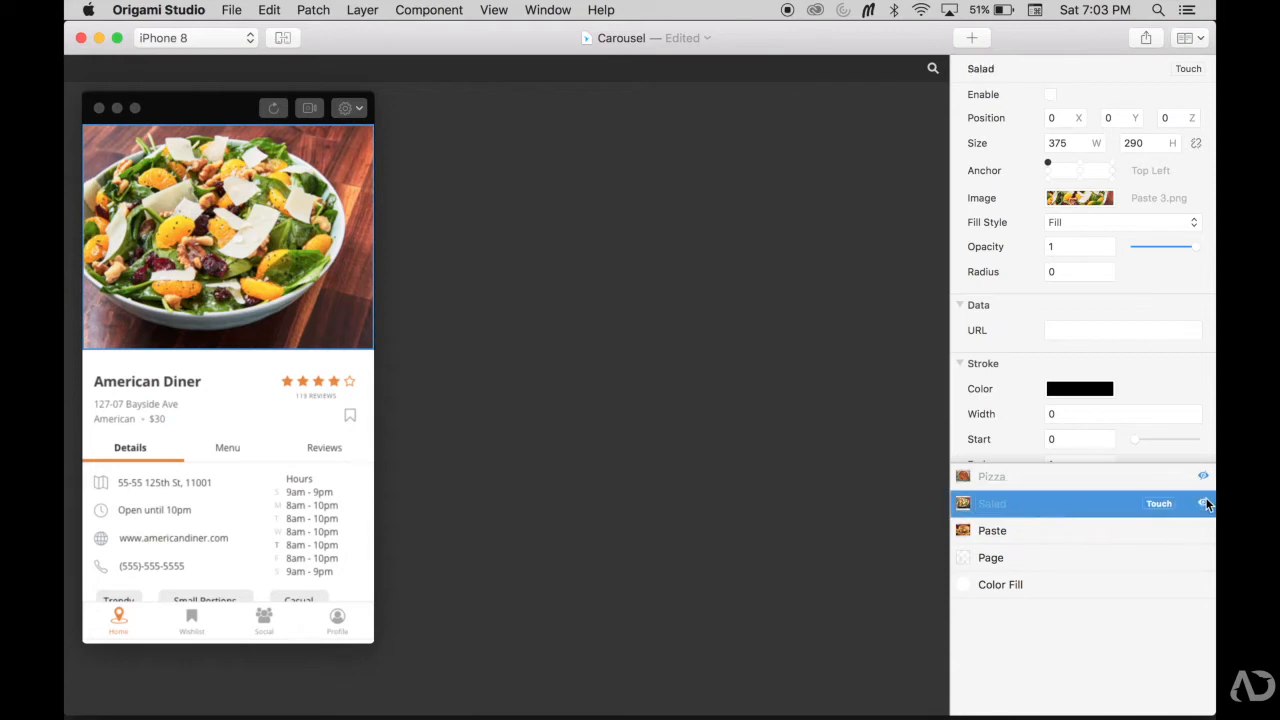
{"action": "left_click", "coordinate": [1203, 503]}
Rename the burger image layer Burger and move the Page layer above all the image layers
{"action": "left_click", "coordinate": [993, 532]}
{"action": "double_click", "coordinate": [993, 532]}
{"action": "type", "text": "Burger"}
{"action": "key", "text": "Return"}
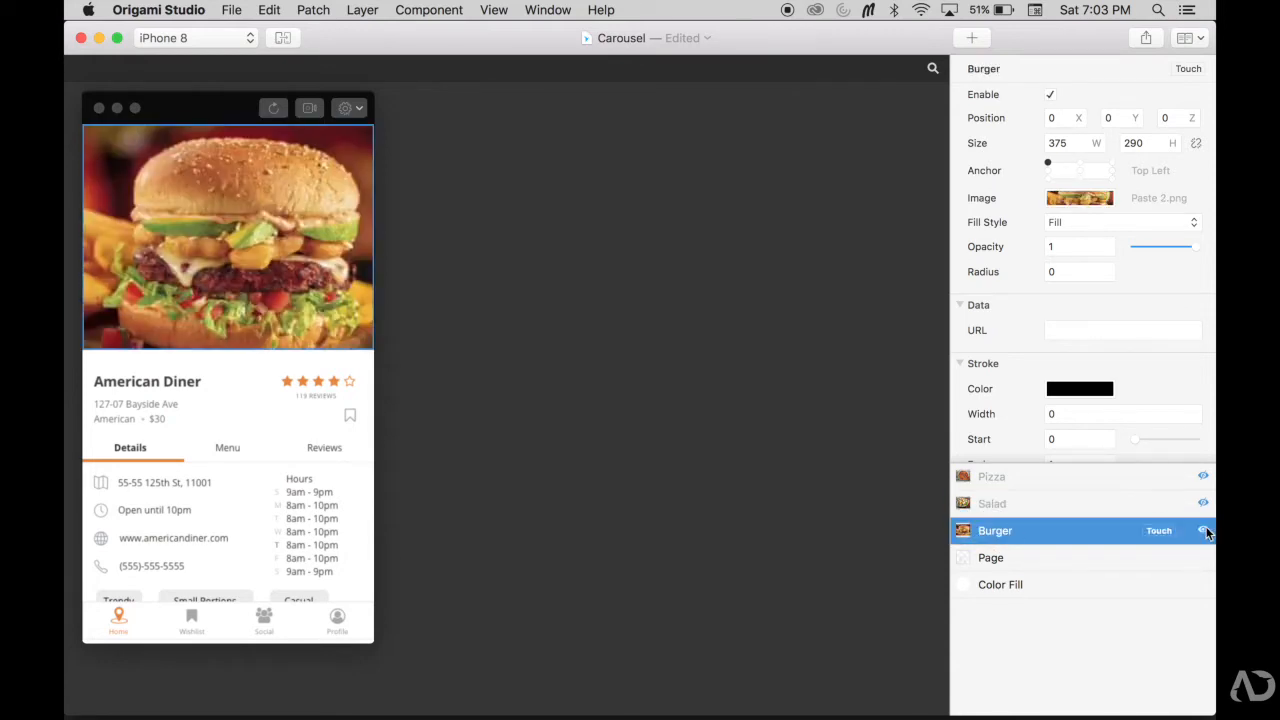
{"action": "left_click", "coordinate": [1203, 530]}
{"action": "left_click_drag", "start_coordinate": [1029, 557], "coordinate": [1029, 477]}
Copy the three carousel dots below the Detail Page picture in Sketch and paste them into the Origami Studio prototype
{"action": "key", "text": "super+Tab"}
{"action": "scroll", "coordinate": [431, 333], "scroll_direction": "up", "scroll_amount": 3}
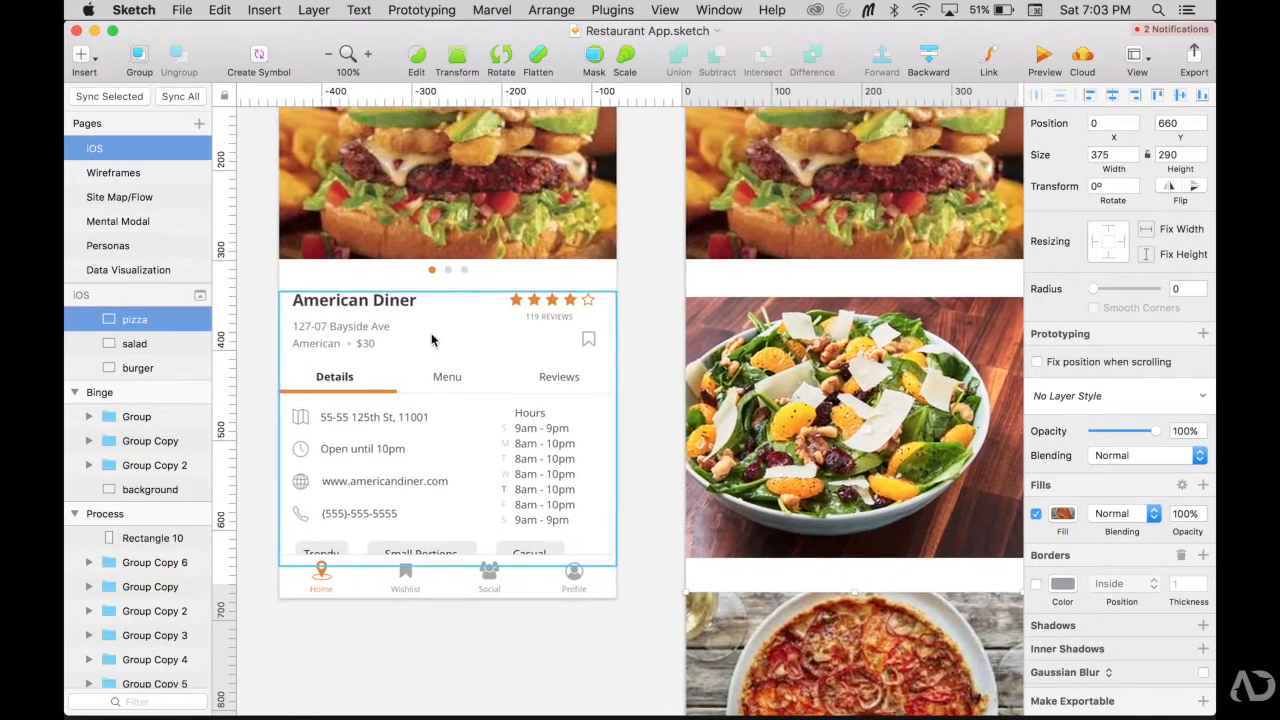
{"action": "left_click", "coordinate": [484, 359]}
{"action": "left_click", "coordinate": [500, 359], "text": "shift"}
{"action": "left_click", "coordinate": [515, 359], "text": "shift"}
{"action": "key", "text": "super+c"}
{"action": "key", "text": "super+Tab"}
{"action": "key", "text": "super+v"}
Set the pasted dots layer's anchor to Center and its Y position to -30
{"action": "left_click", "coordinate": [988, 480]}
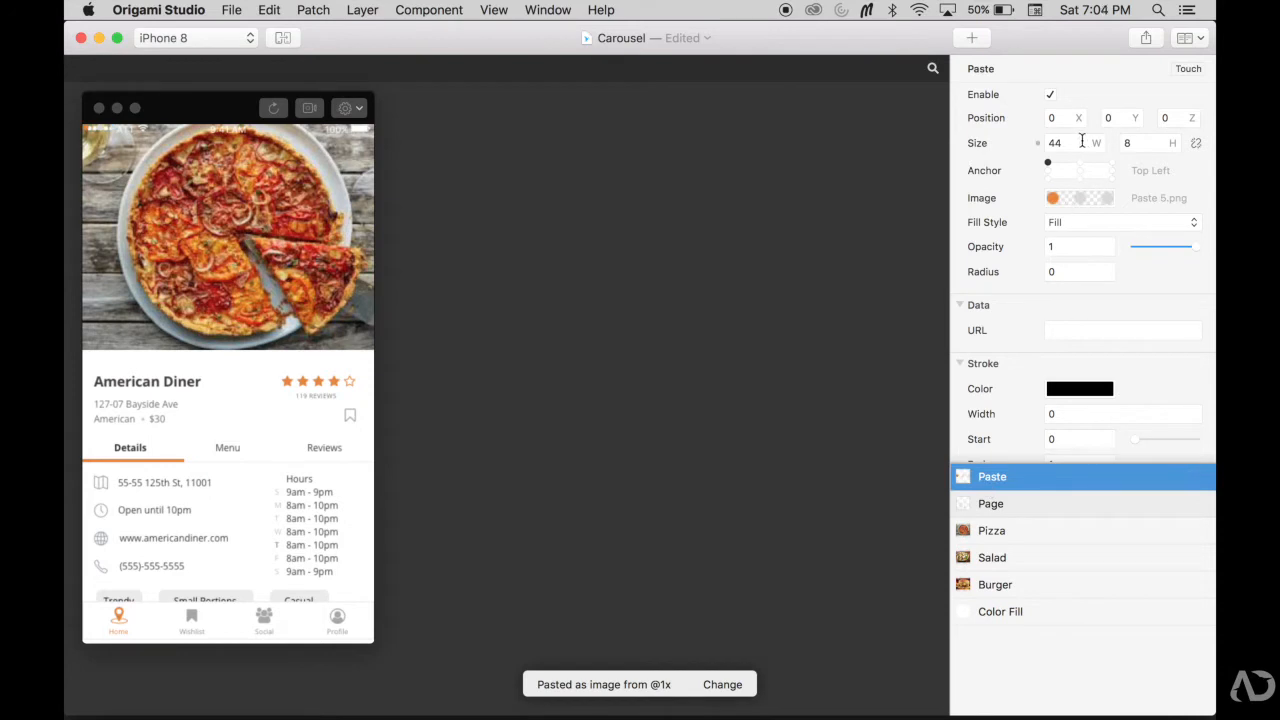
{"action": "left_click", "coordinate": [1080, 170]}
{"action": "mouse_move", "coordinate": [1113, 124]}
{"action": "left_mouse_down"}
{"action": "mouse_move", "coordinate": [1080, 127]}
{"action": "mouse_move", "coordinate": [1120, 120]}
{"action": "left_mouse_up"}
Rename the carousel dots layer dots and move it directly below the Page layer
{"action": "double_click", "coordinate": [992, 477]}
{"action": "type", "text": "dots"}
{"action": "key", "text": "Return"}
{"action": "left_click_drag", "start_coordinate": [1031, 480], "coordinate": [1028, 518]}
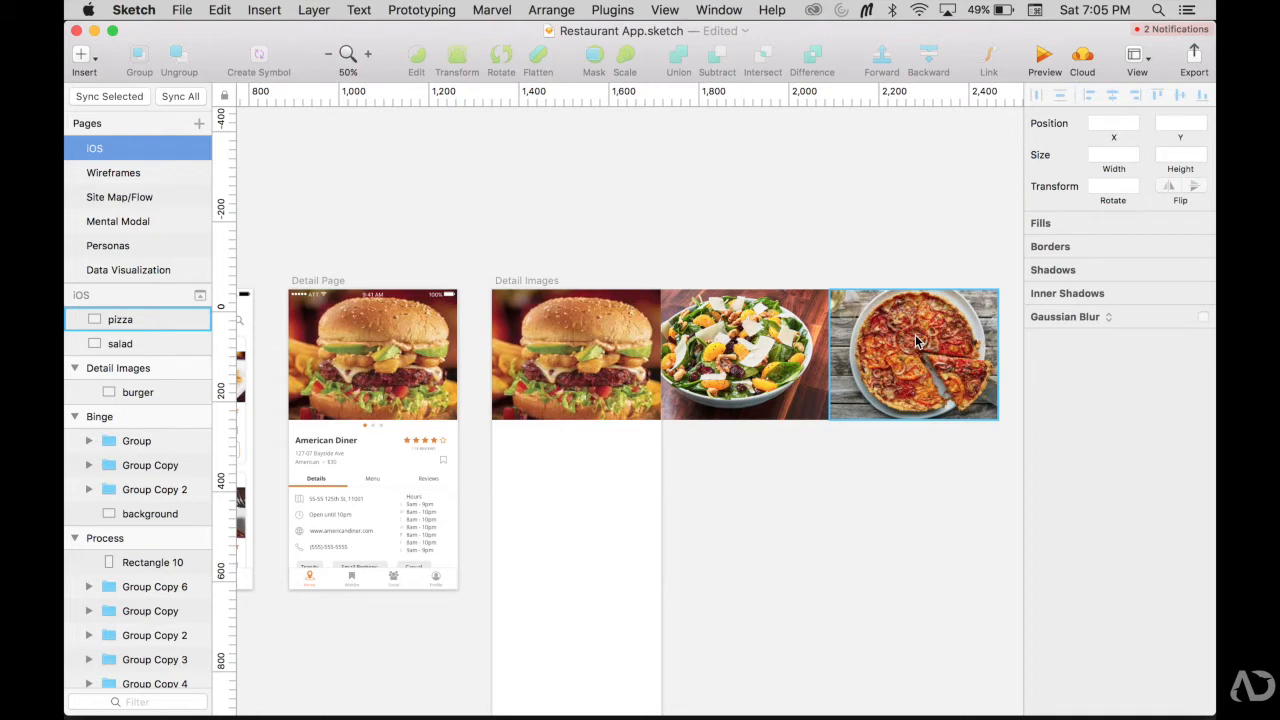
Return to Origami Studio and hide the Salad and Pizza layers so the Burger image shows
{"action": "key", "text": "super+Tab"}
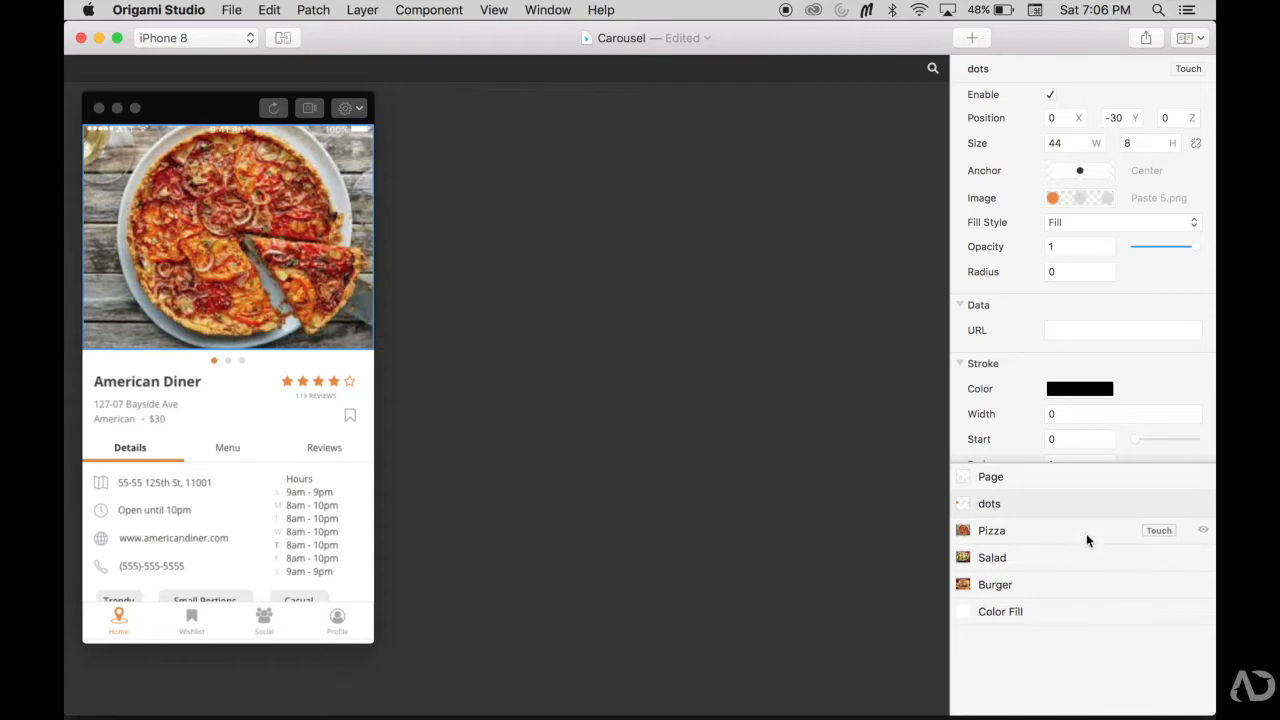
{"action": "left_click", "coordinate": [1050, 585]}
{"action": "left_click", "coordinate": [1048, 557]}
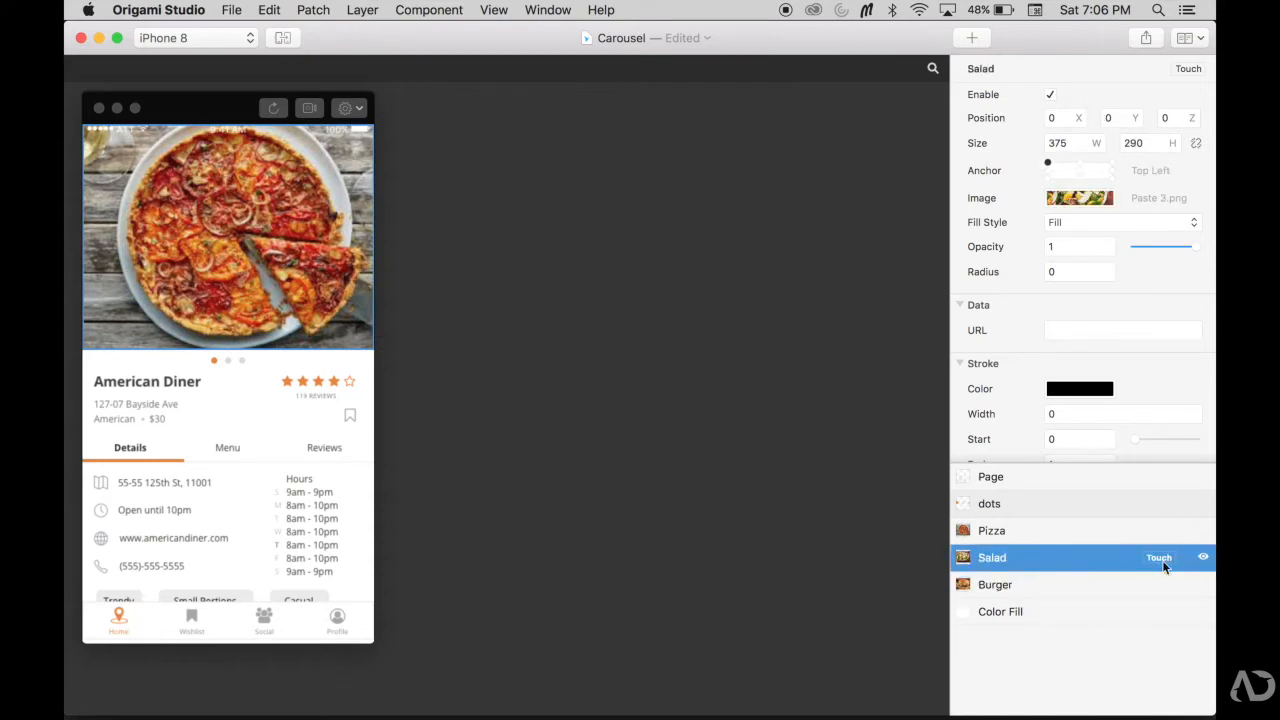
{"action": "left_click", "coordinate": [1205, 563]}
{"action": "left_click", "coordinate": [1118, 536]}
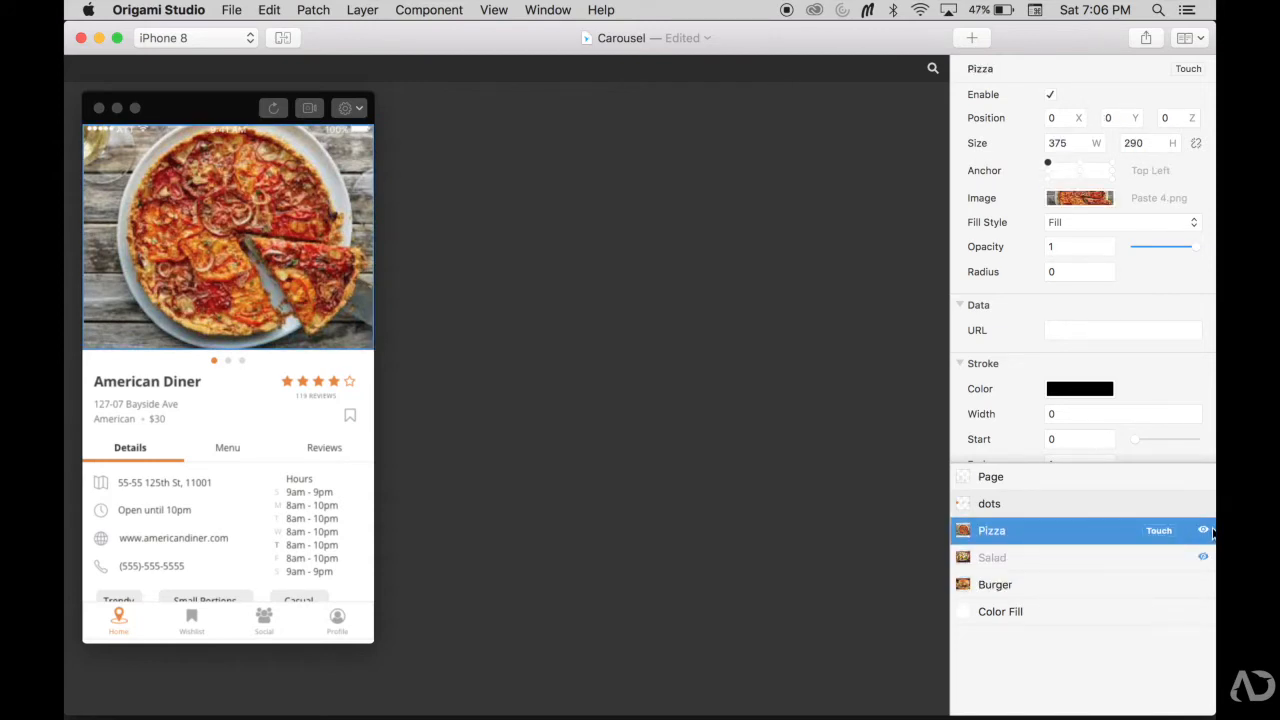
{"action": "left_click", "coordinate": [1203, 531]}
{"action": "left_click", "coordinate": [1077, 584]}
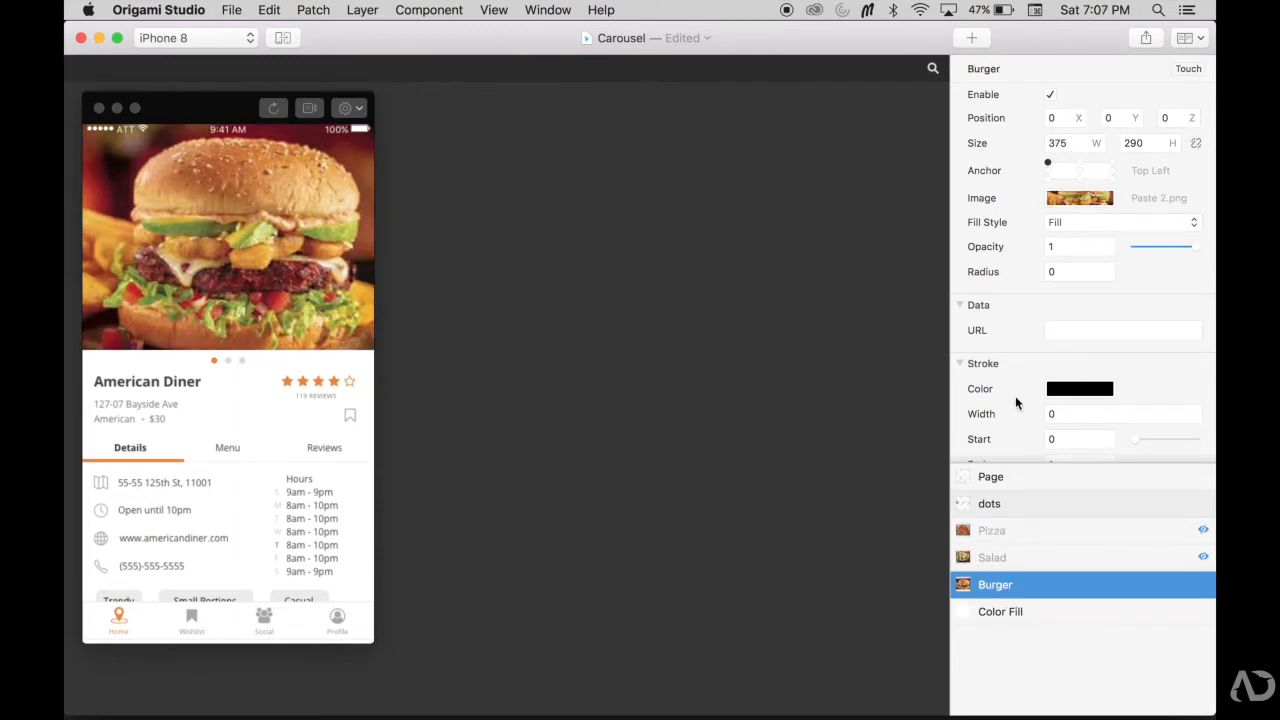
Set the Salad layer's X position to 375
{"action": "left_click", "coordinate": [1007, 557]}
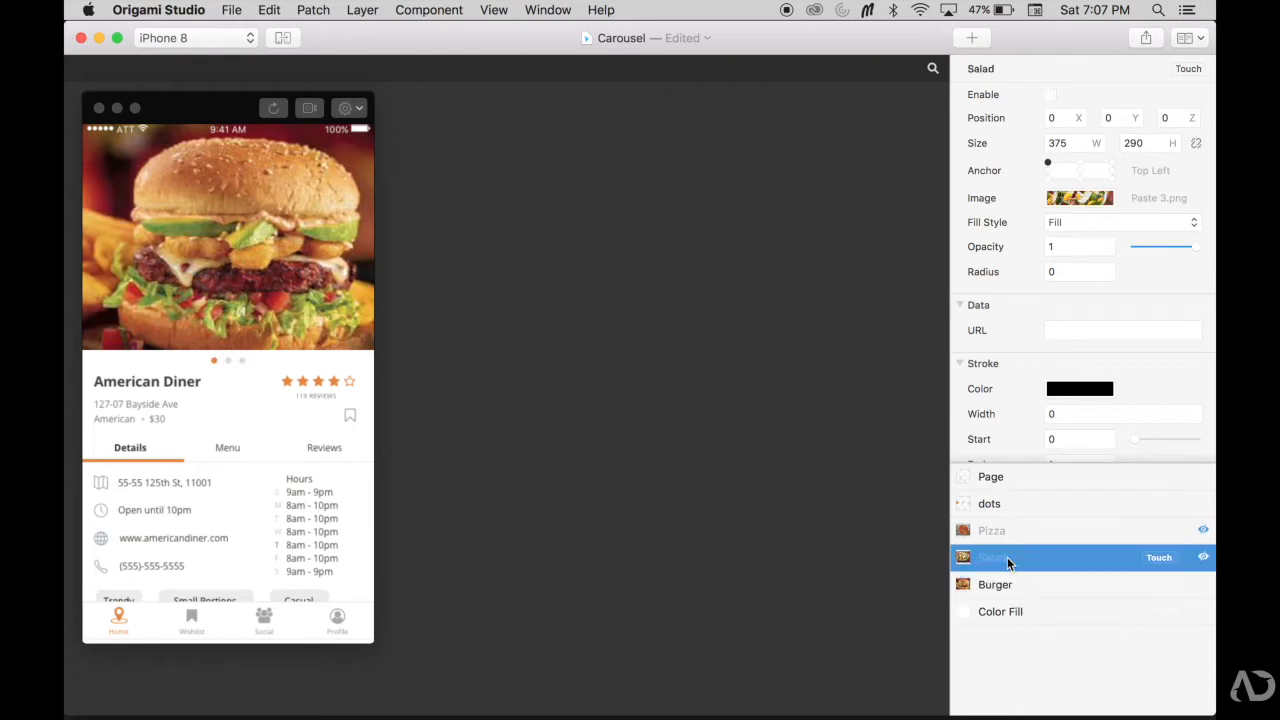
{"action": "left_click", "coordinate": [1057, 119]}
{"action": "key", "text": "BackSpace"}
{"action": "type", "text": "375"}
{"action": "key", "text": "Return"}
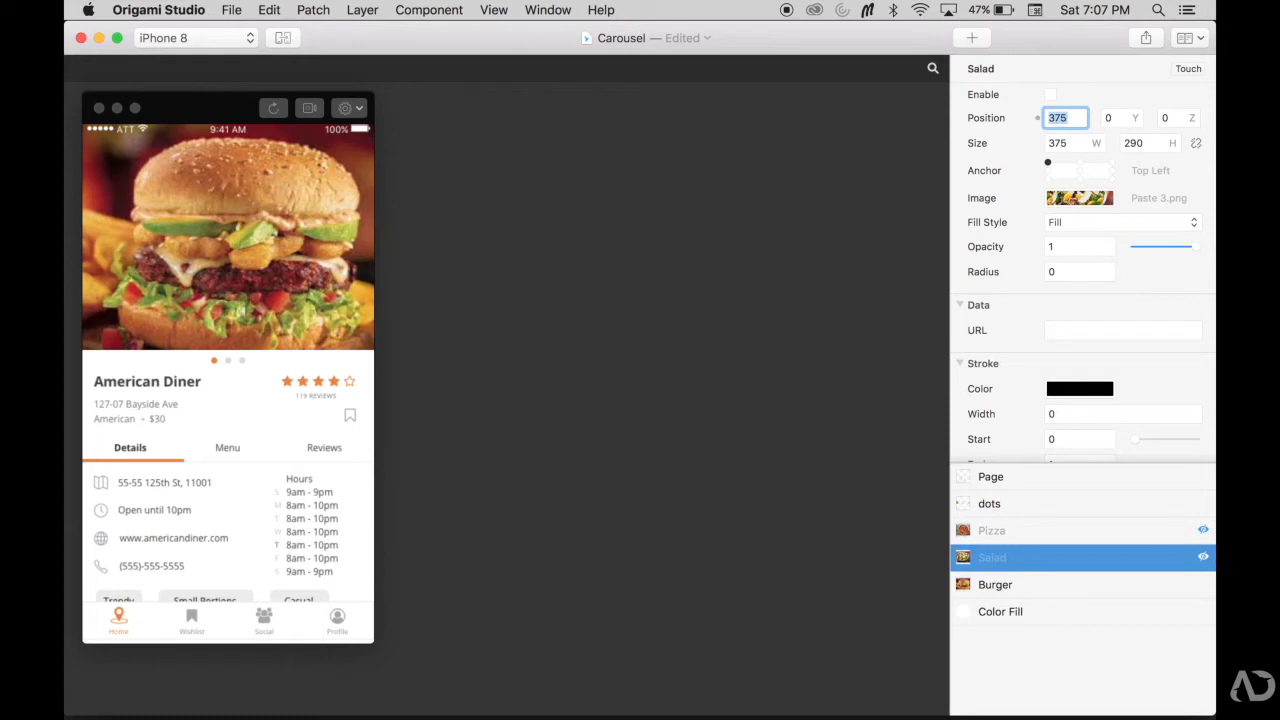
Set the Pizza layer's X position to 375+375
{"action": "left_click", "coordinate": [1024, 530]}
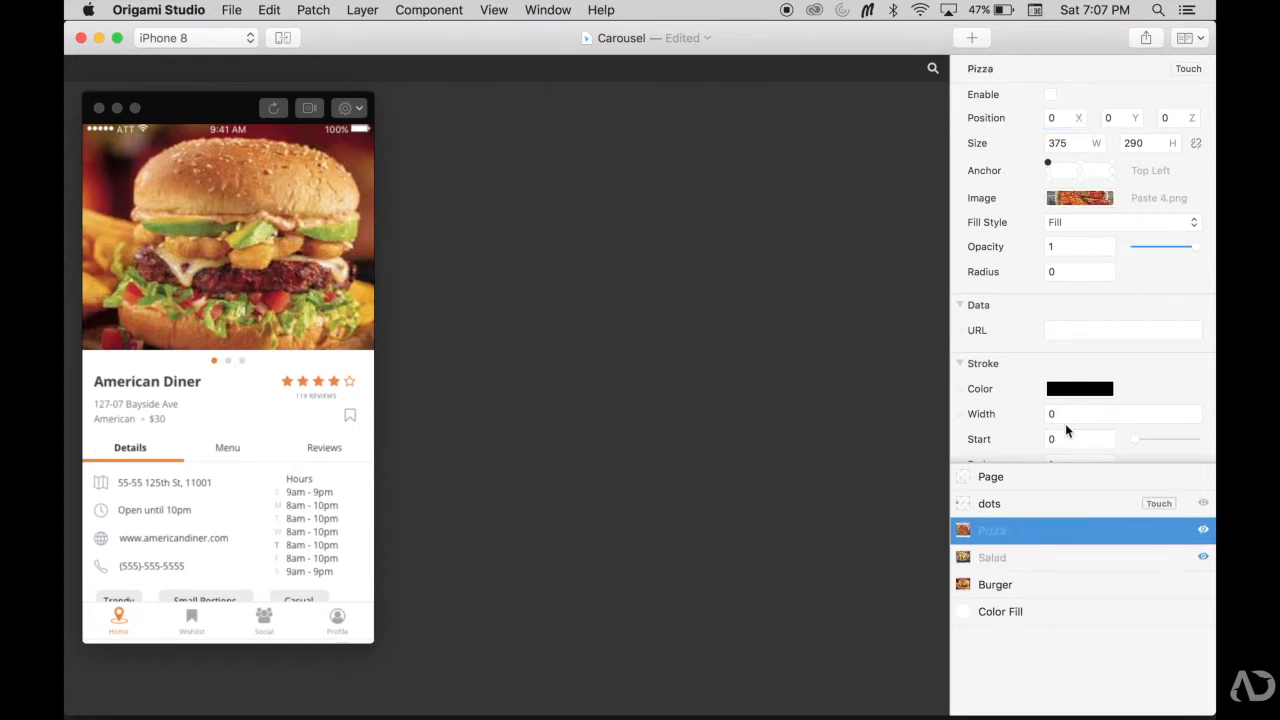
{"action": "left_click", "coordinate": [1064, 118]}
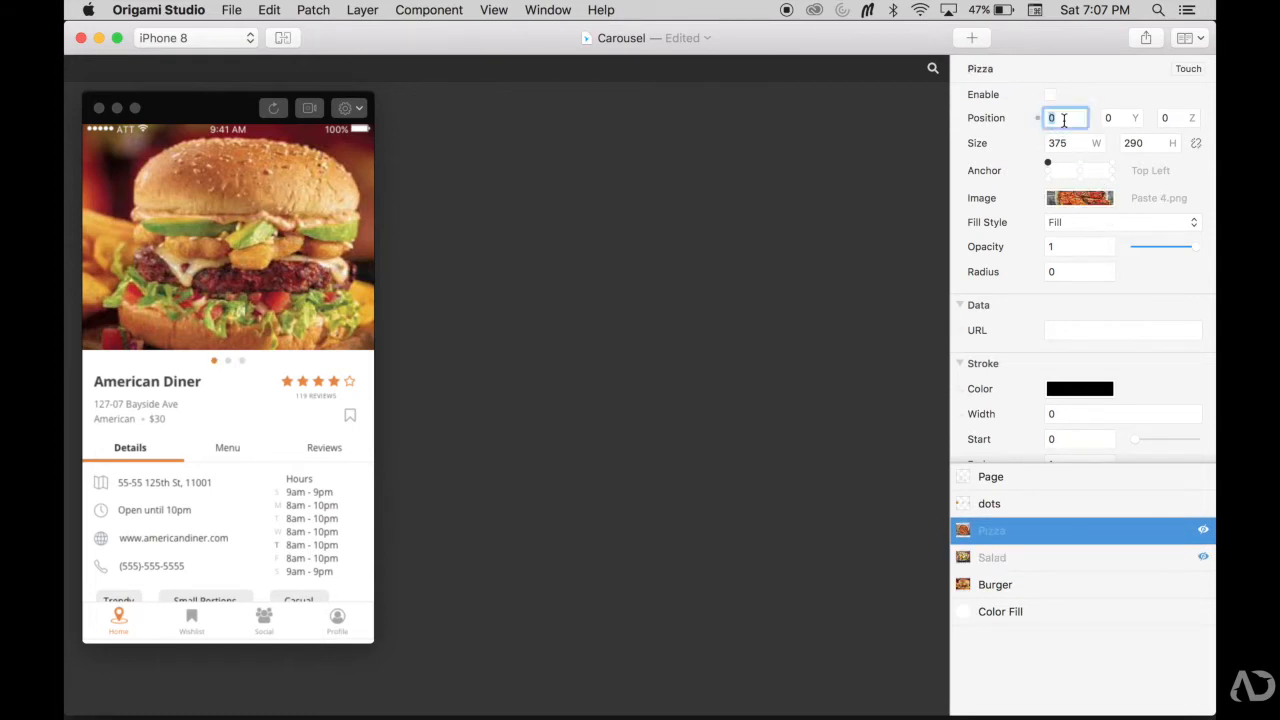
{"action": "type", "text": "375+375"}
{"action": "key", "text": "Return"}
Make the Salad and Pizza layers visible again and try out the picture area in the preview
{"action": "left_click", "coordinate": [1203, 556]}
{"action": "left_click", "coordinate": [1203, 530]}
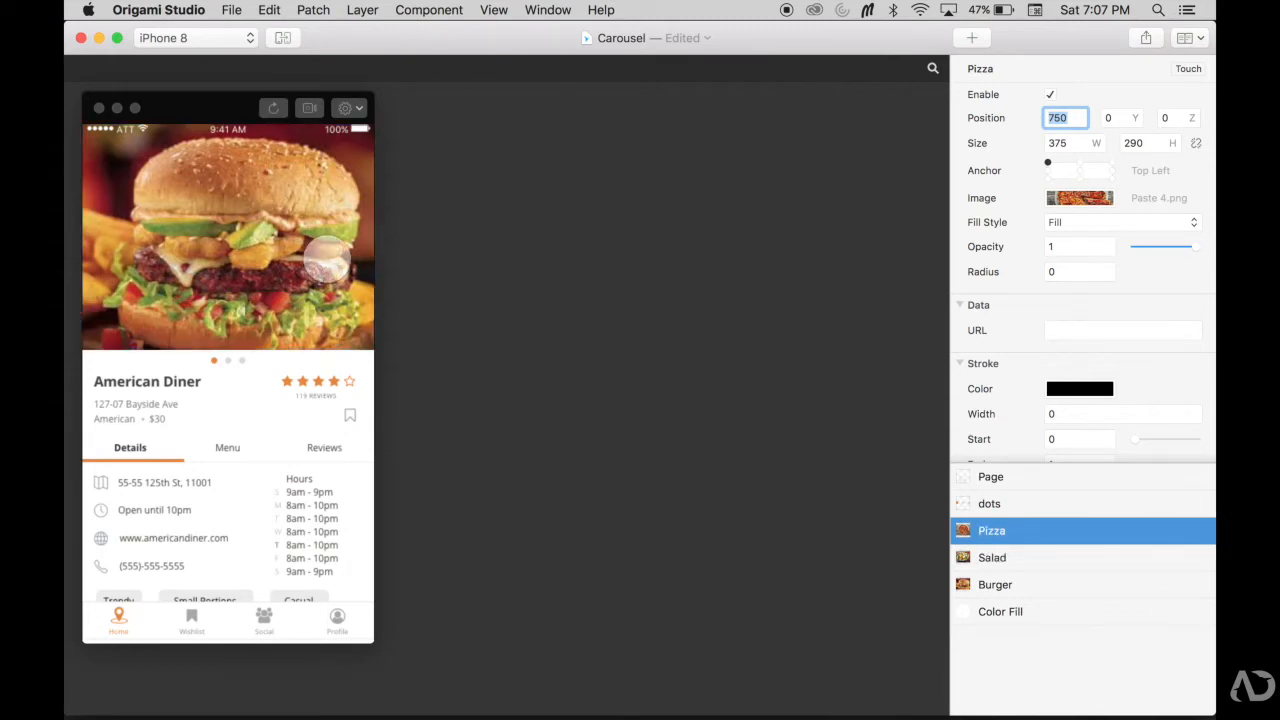
{"action": "left_click", "coordinate": [290, 258]}
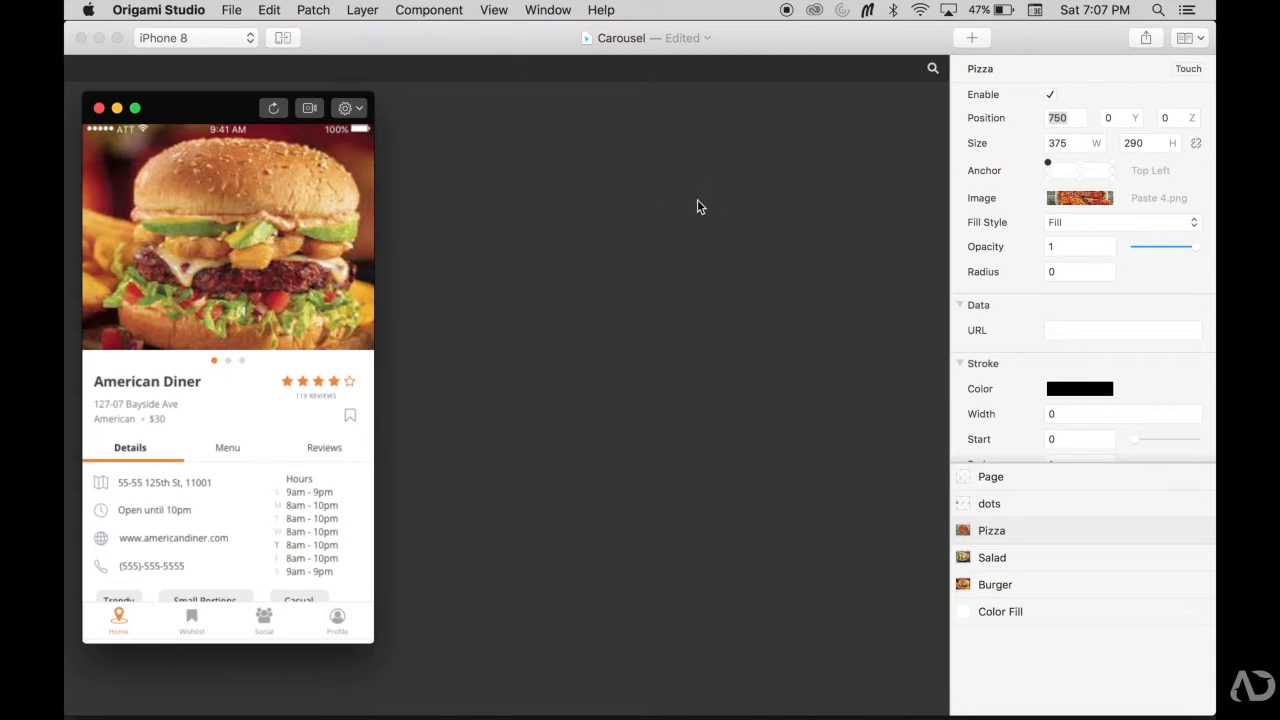
Group the Pizza, Salad and Burger layers
{"action": "left_click", "coordinate": [1001, 583]}
{"action": "left_click", "coordinate": [1018, 530], "text": "shift"}
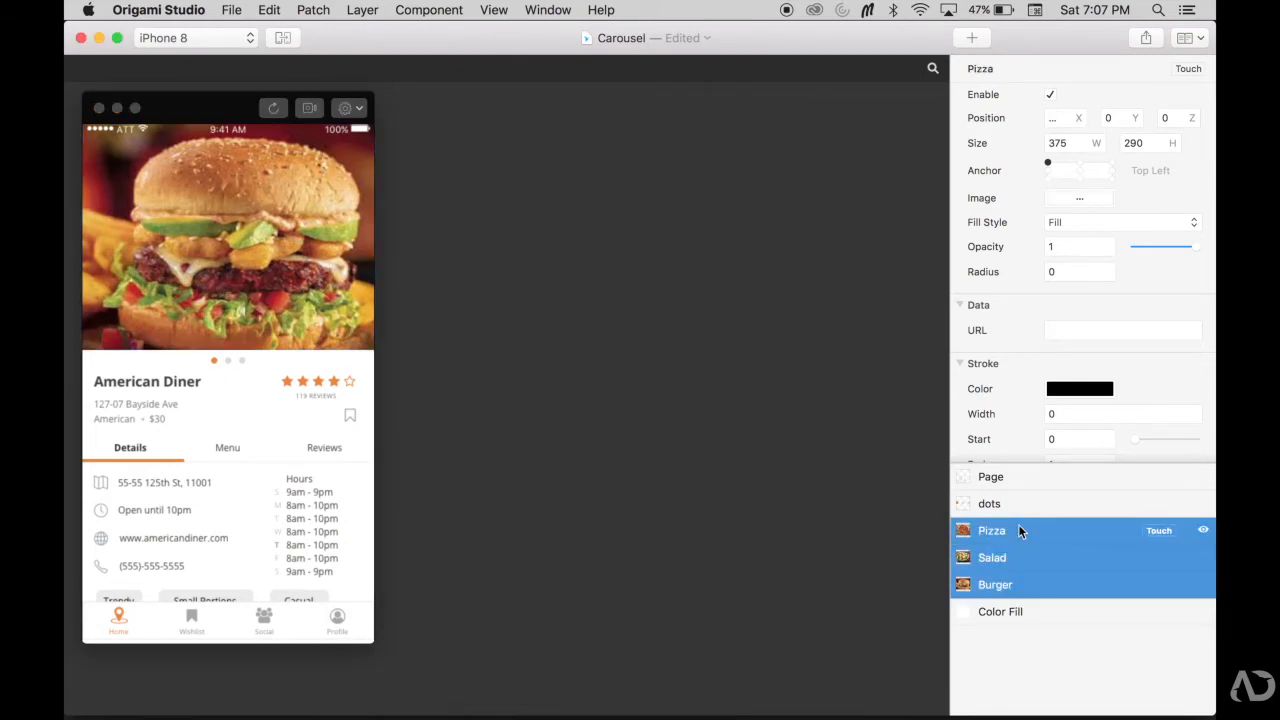
{"action": "key", "text": "super+g"}
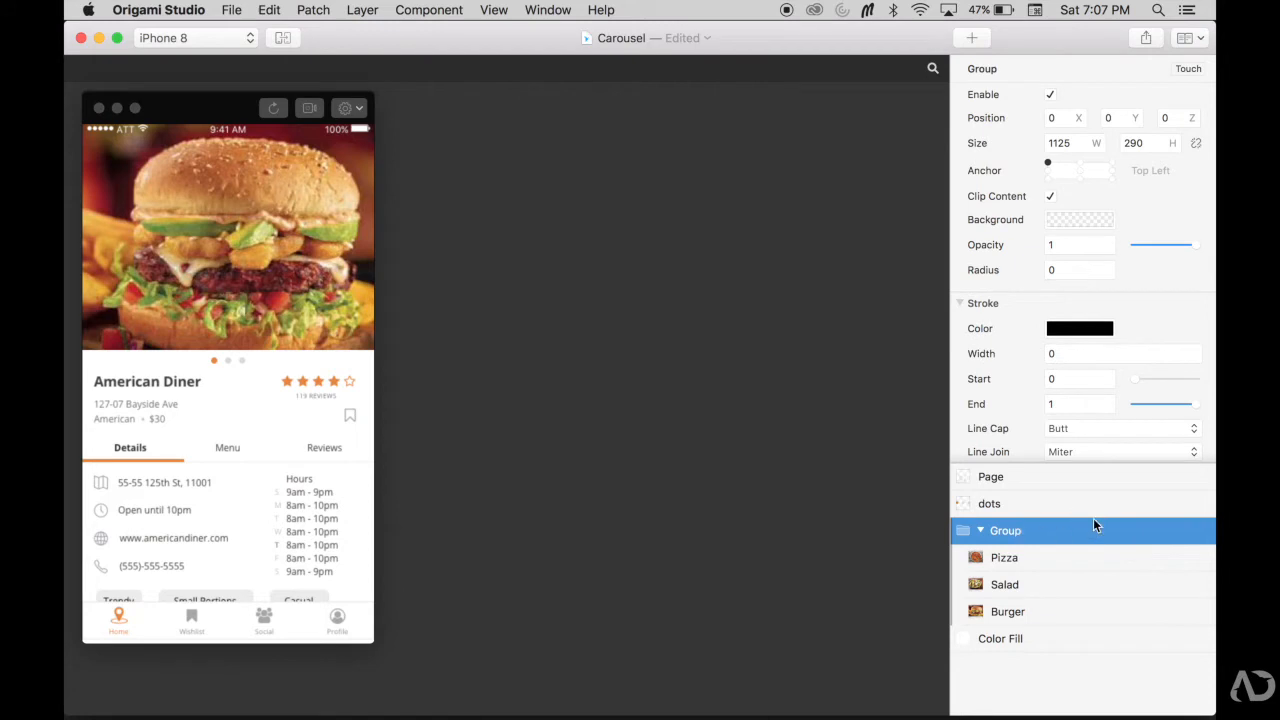
Add a Scroll X touch interaction to the group of carousel images
{"action": "mouse_move", "coordinate": [1158, 537]}
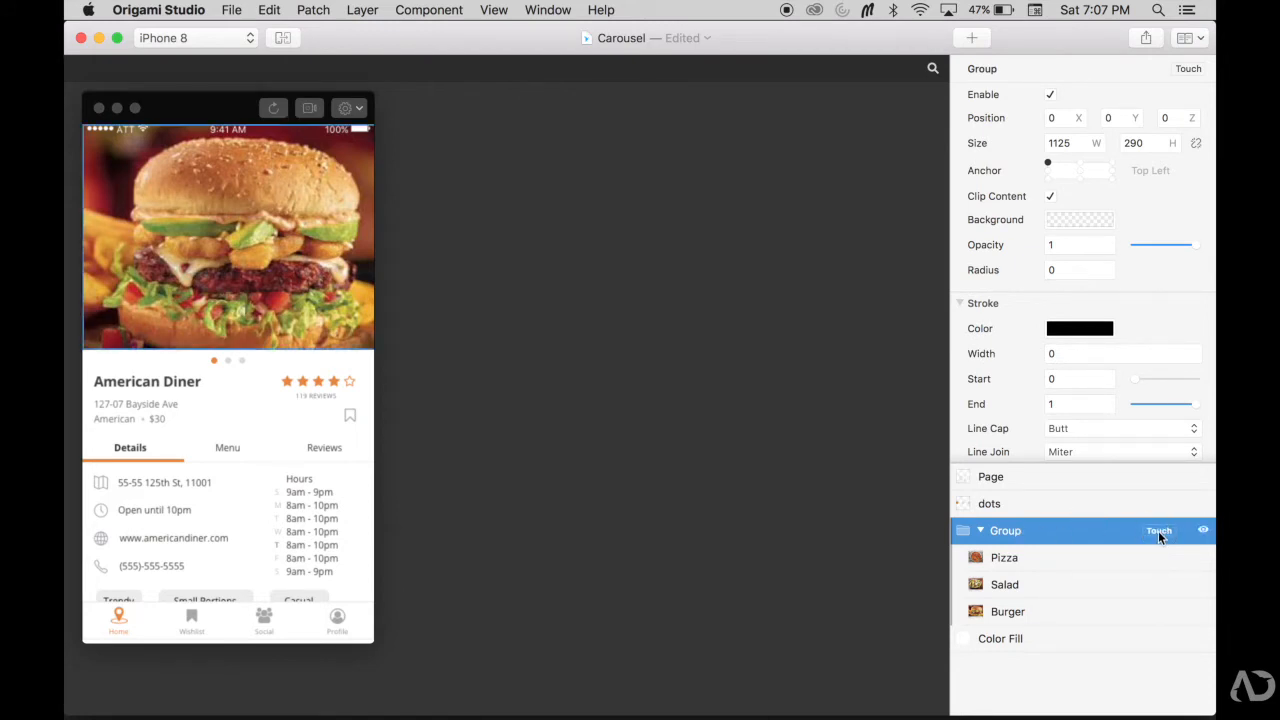
{"action": "left_click", "coordinate": [1158, 531]}
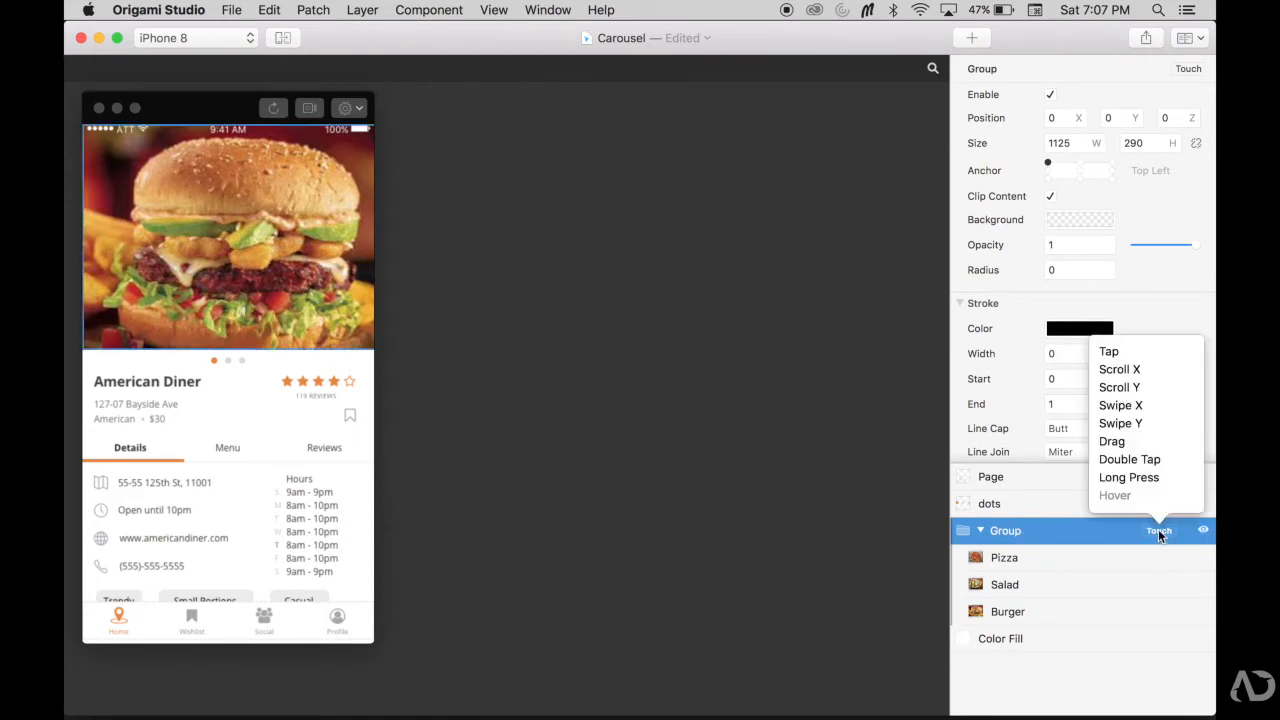
{"action": "left_click", "coordinate": [1155, 369]}
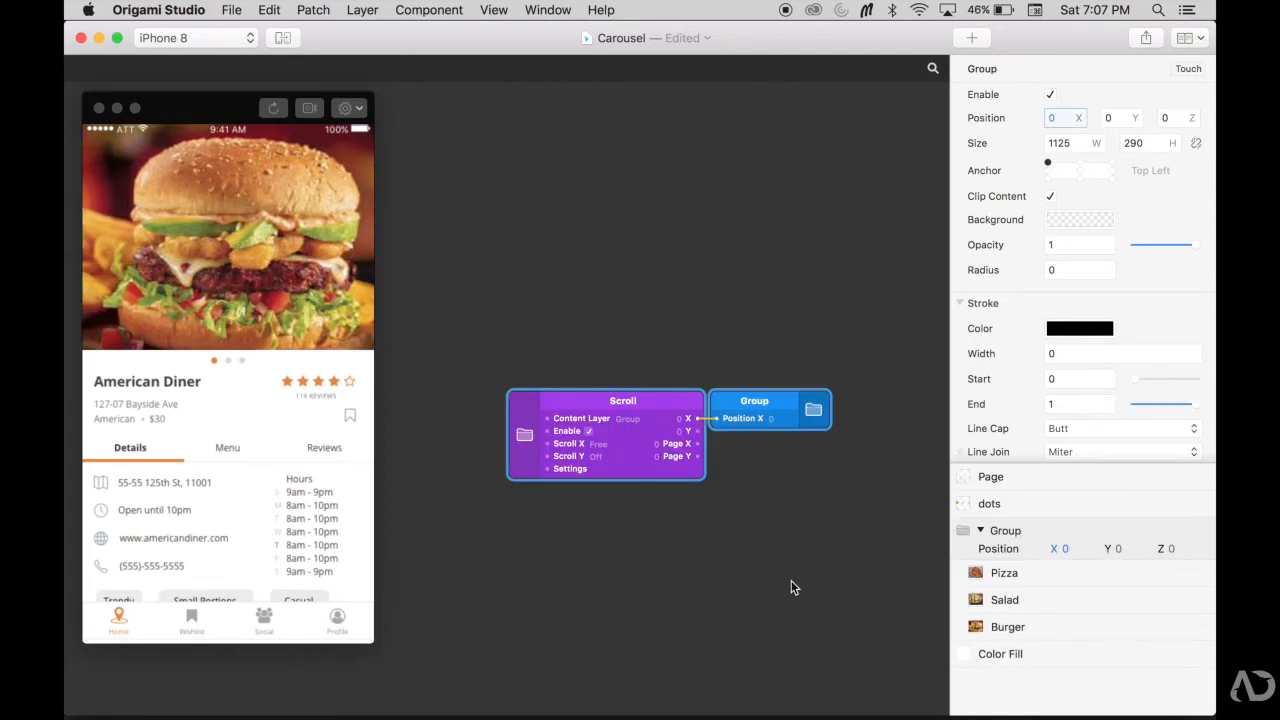
{"action": "left_click", "coordinate": [800, 505]}
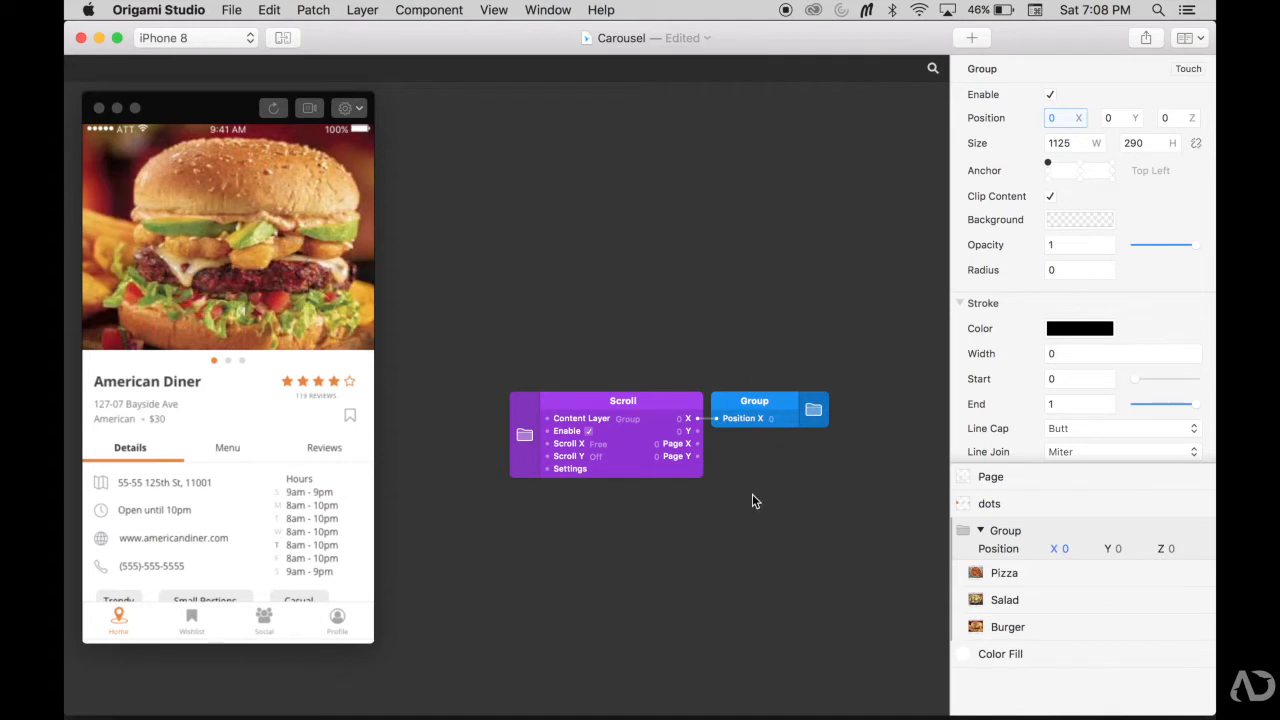
Swipe back and forth through the carousel images in the preview to examine how free scrolling behaves
{"action": "left_click", "coordinate": [340, 284]}
{"action": "left_click_drag", "start_coordinate": [340, 284], "coordinate": [220, 255]}
{"action": "left_click_drag", "start_coordinate": [338, 265], "coordinate": [176, 262]}
{"action": "left_click_drag", "start_coordinate": [294, 265], "coordinate": [318, 274]}
{"action": "left_click_drag", "start_coordinate": [130, 268], "coordinate": [345, 275]}
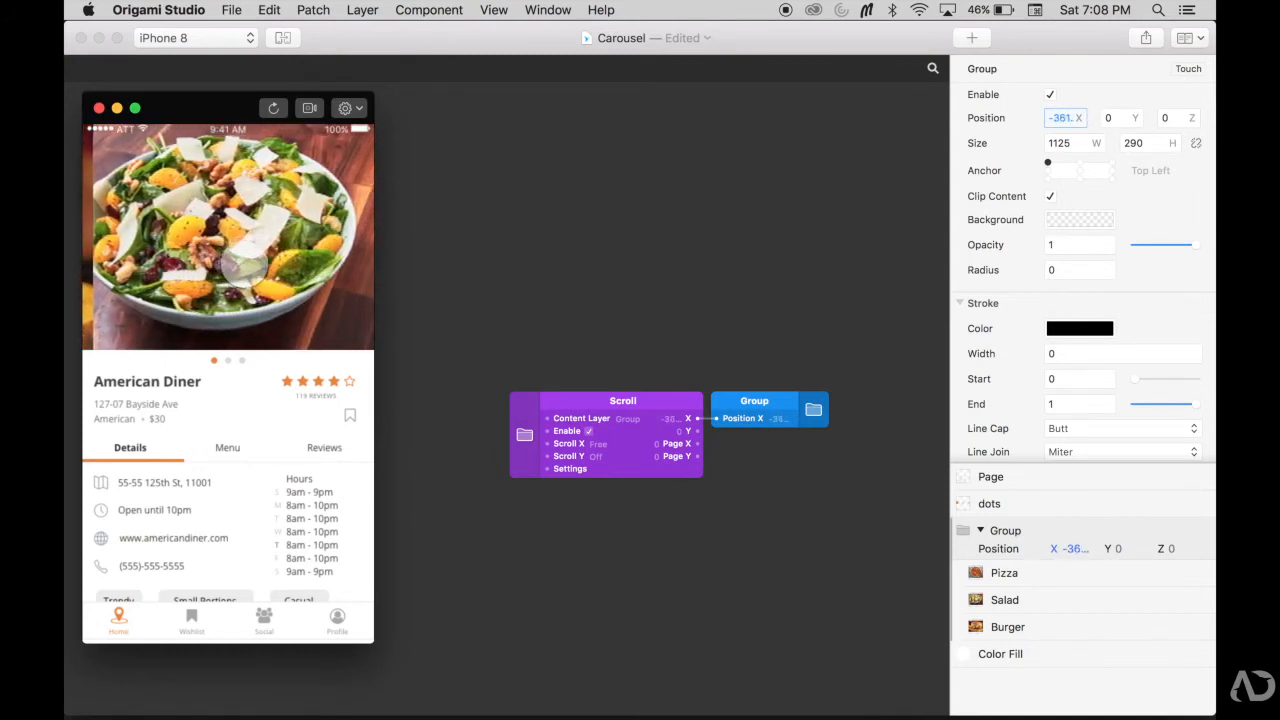
{"action": "left_click_drag", "start_coordinate": [237, 233], "coordinate": [307, 233]}
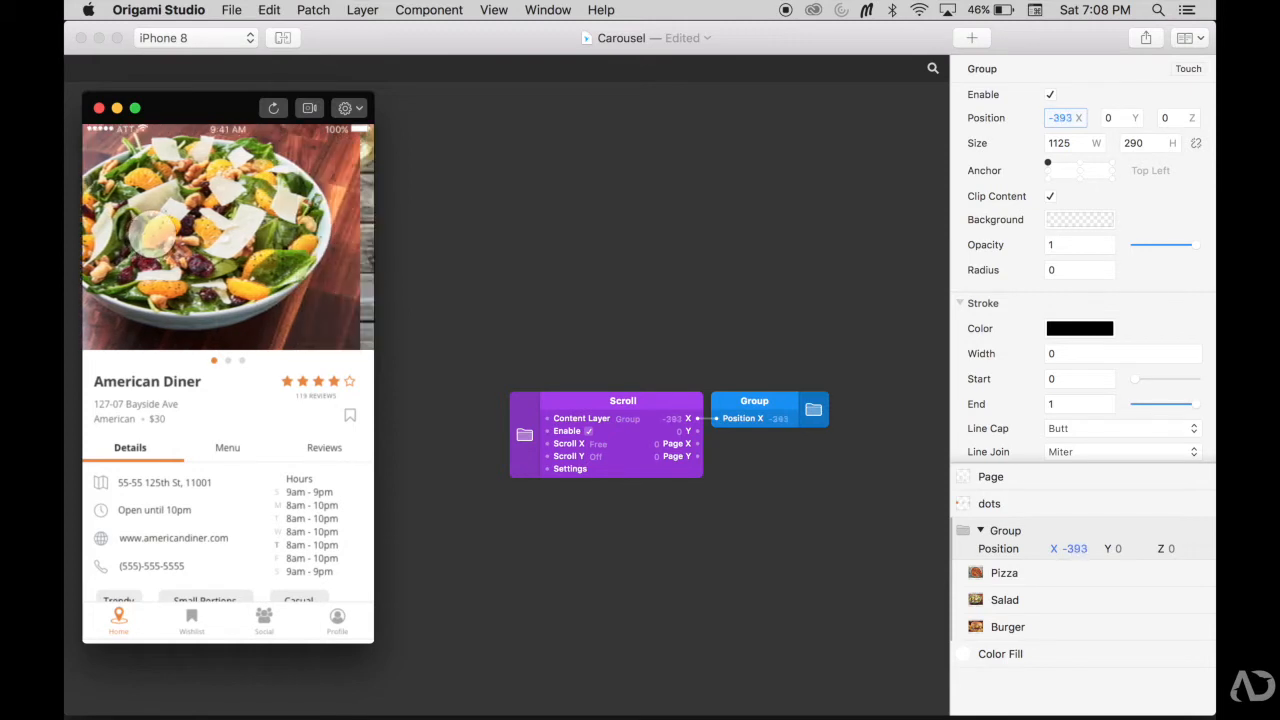
{"action": "left_click_drag", "start_coordinate": [310, 262], "coordinate": [185, 253]}
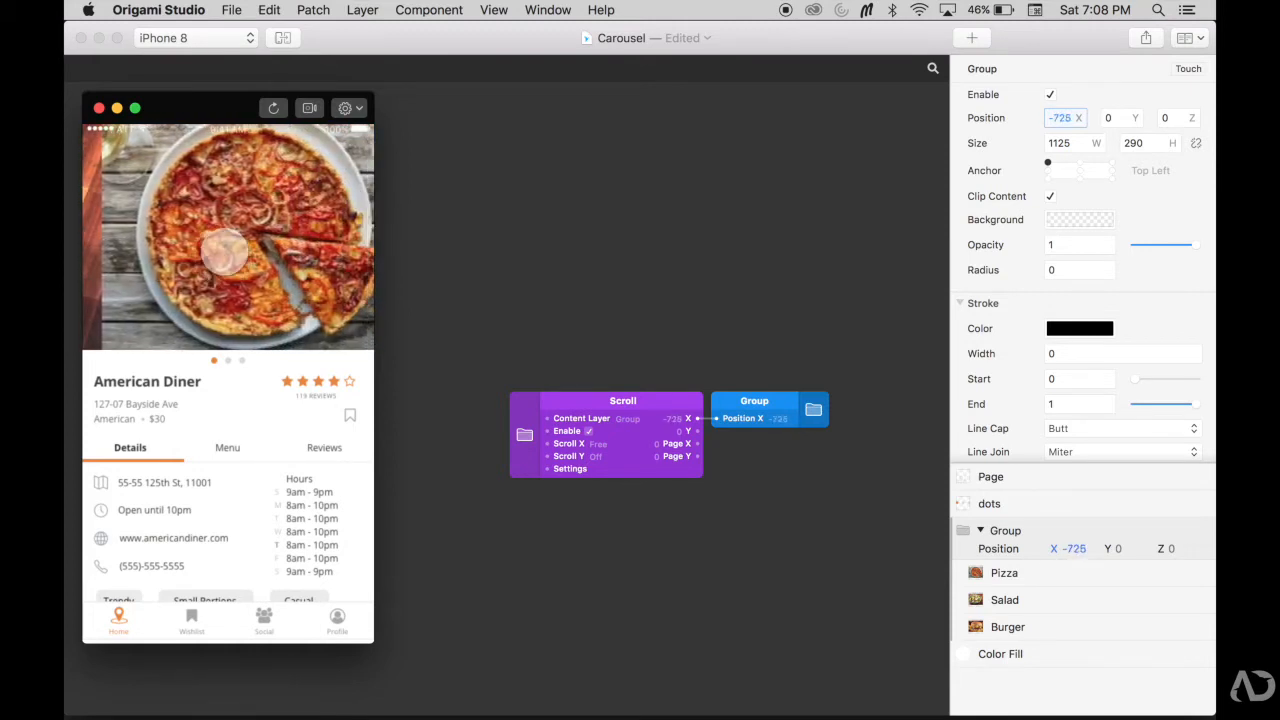
Set the Scroll patch's Scroll X to Paging and try swiping between the images in the preview
{"action": "left_click", "coordinate": [599, 446]}
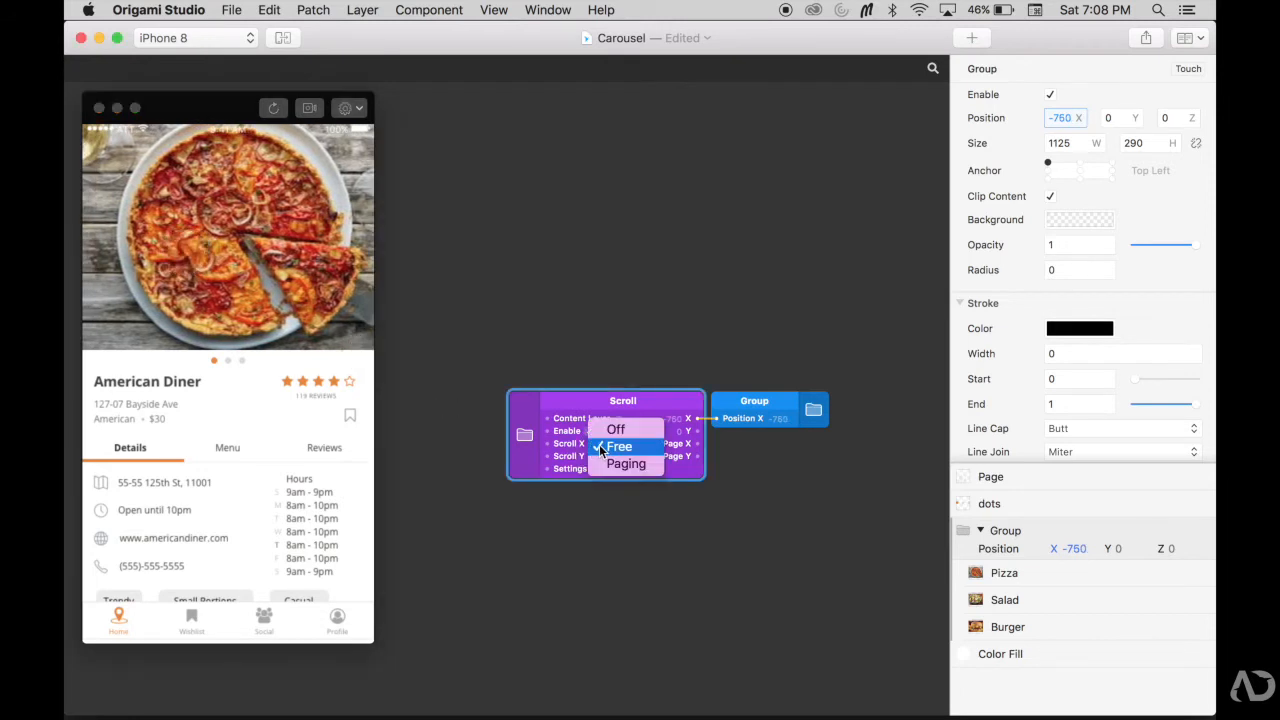
{"action": "left_click", "coordinate": [603, 465]}
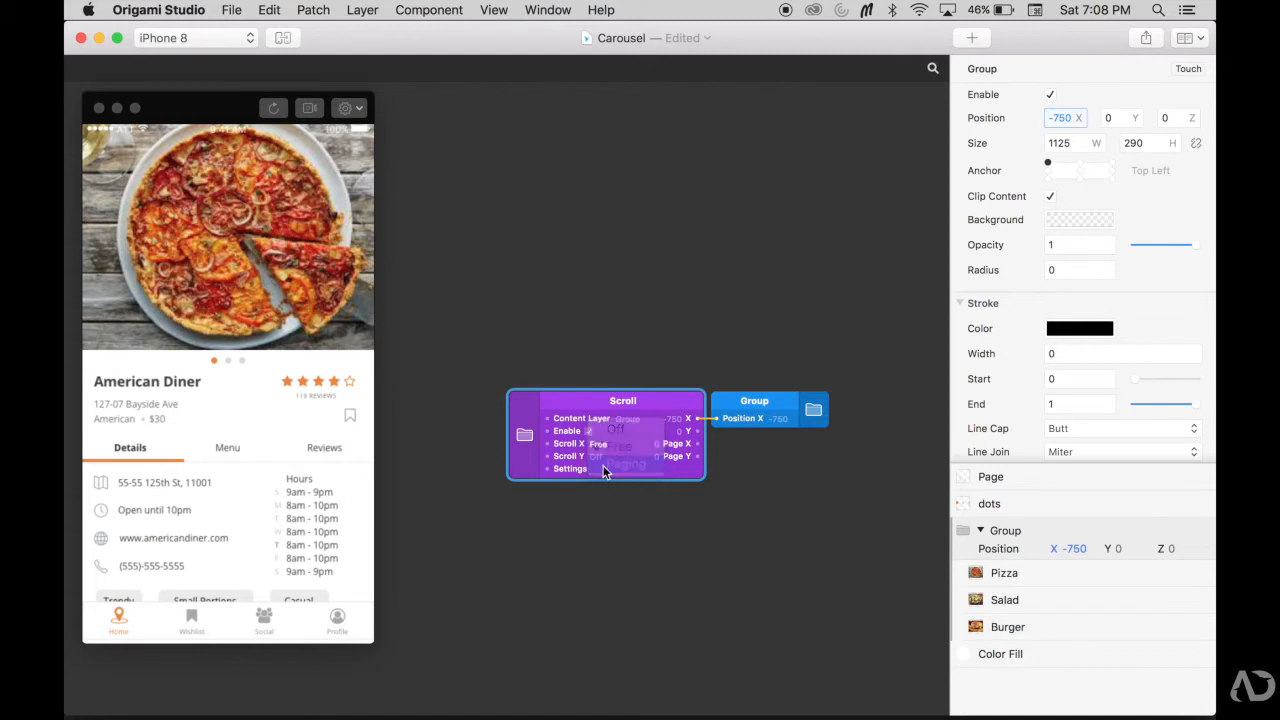
{"action": "left_click", "coordinate": [534, 328]}
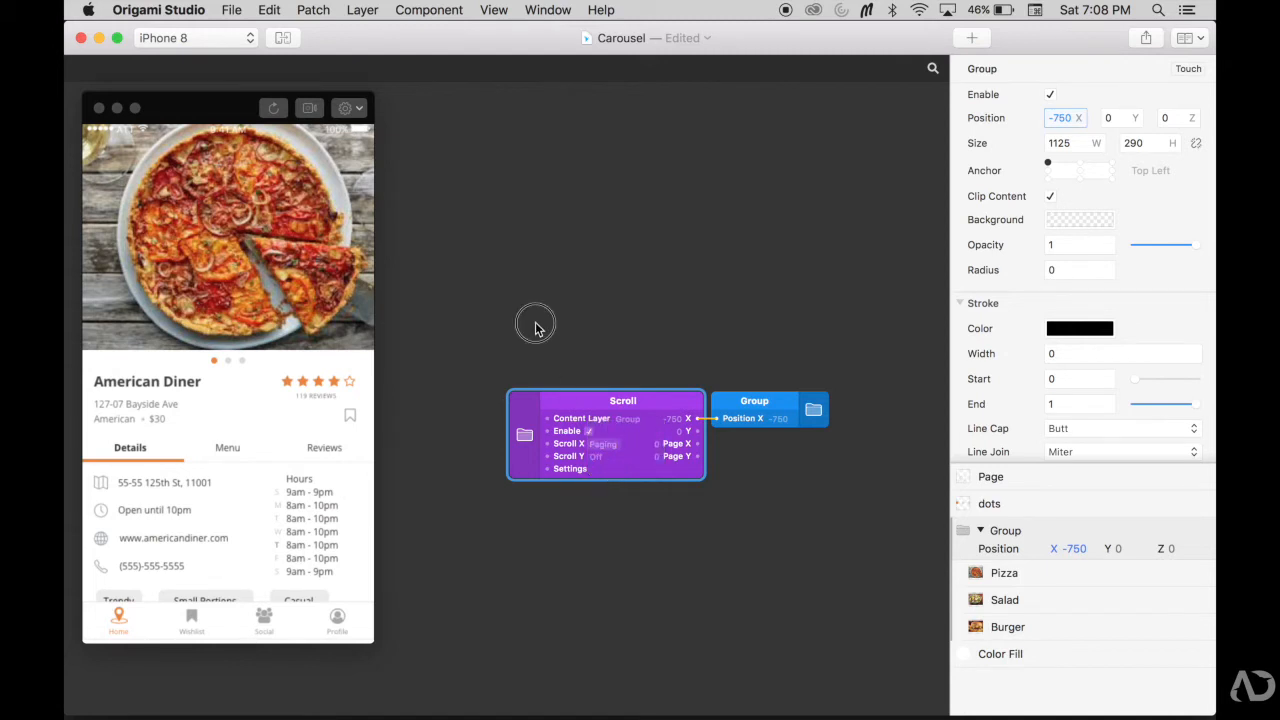
{"action": "left_click", "coordinate": [166, 216]}
{"action": "left_click_drag", "start_coordinate": [166, 216], "coordinate": [345, 222]}
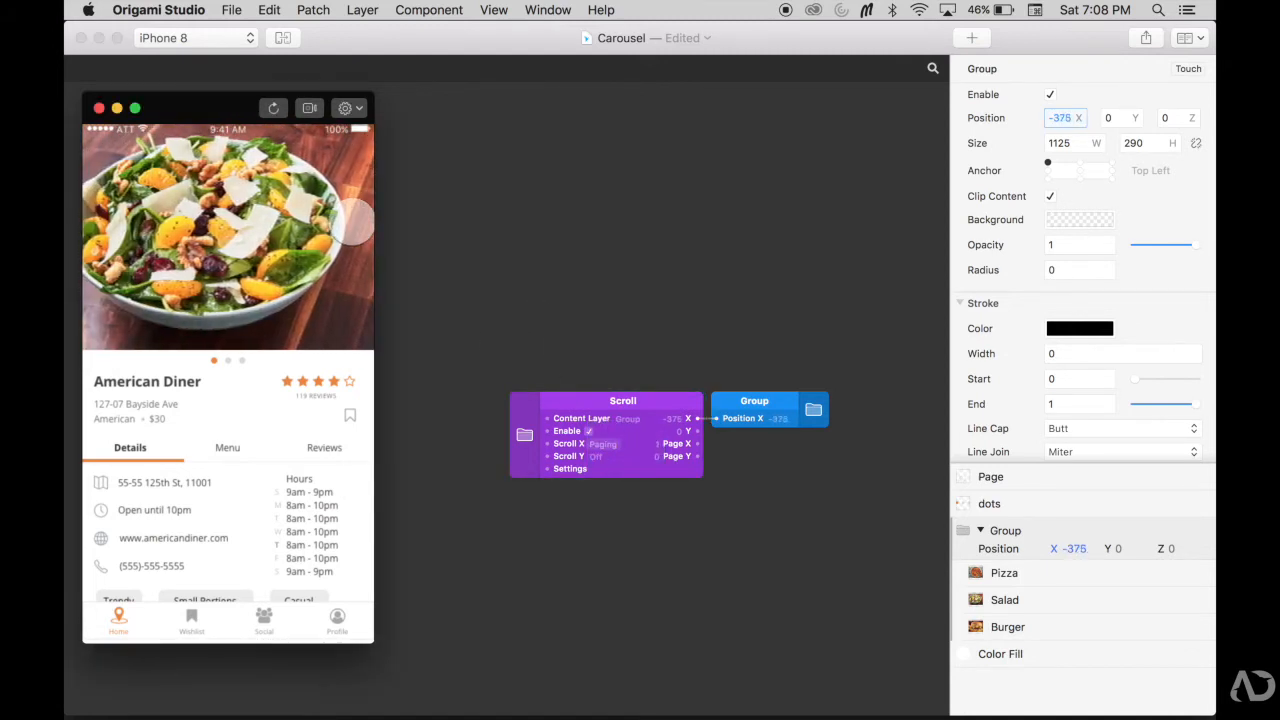
{"action": "mouse_move", "coordinate": [172, 210]}
{"action": "left_mouse_down"}
{"action": "mouse_move", "coordinate": [337, 209]}
{"action": "mouse_move", "coordinate": [162, 205]}
{"action": "left_mouse_up"}
{"action": "mouse_move", "coordinate": [285, 212]}
{"action": "left_mouse_down"}
{"action": "mouse_move", "coordinate": [120, 215]}
{"action": "mouse_move", "coordinate": [290, 212]}
{"action": "left_mouse_up"}
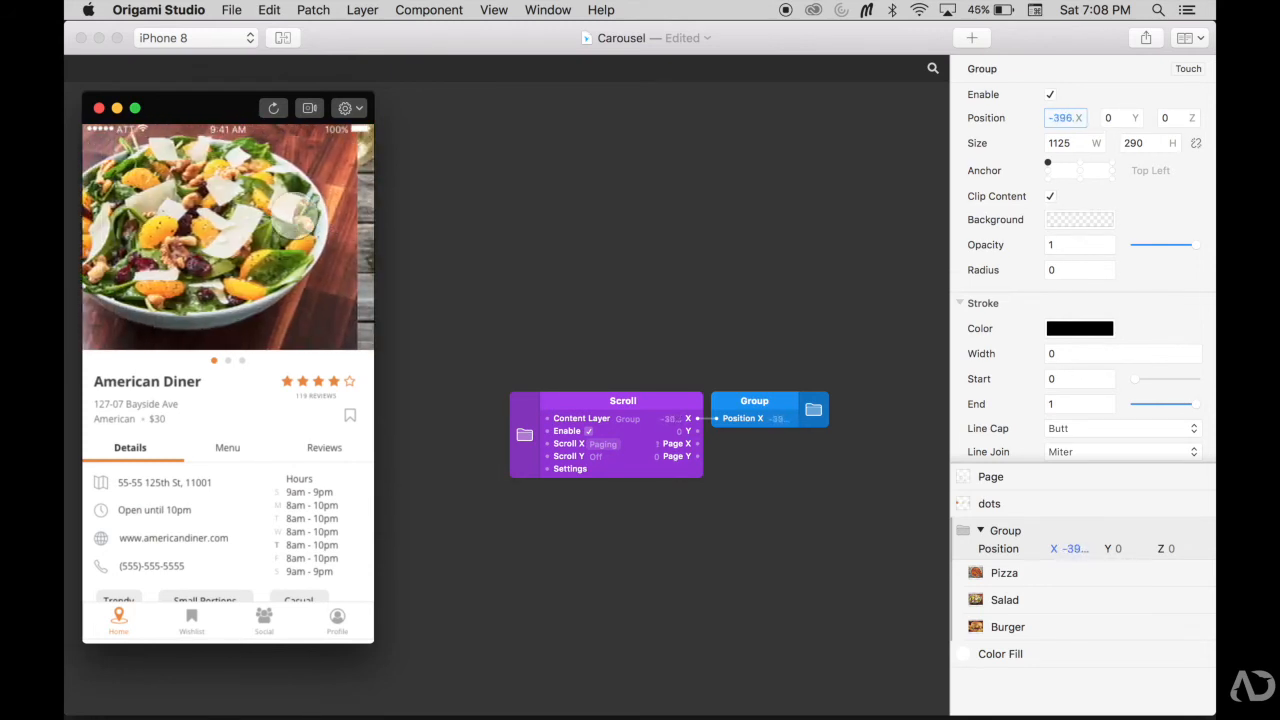
{"action": "left_click", "coordinate": [412, 369]}
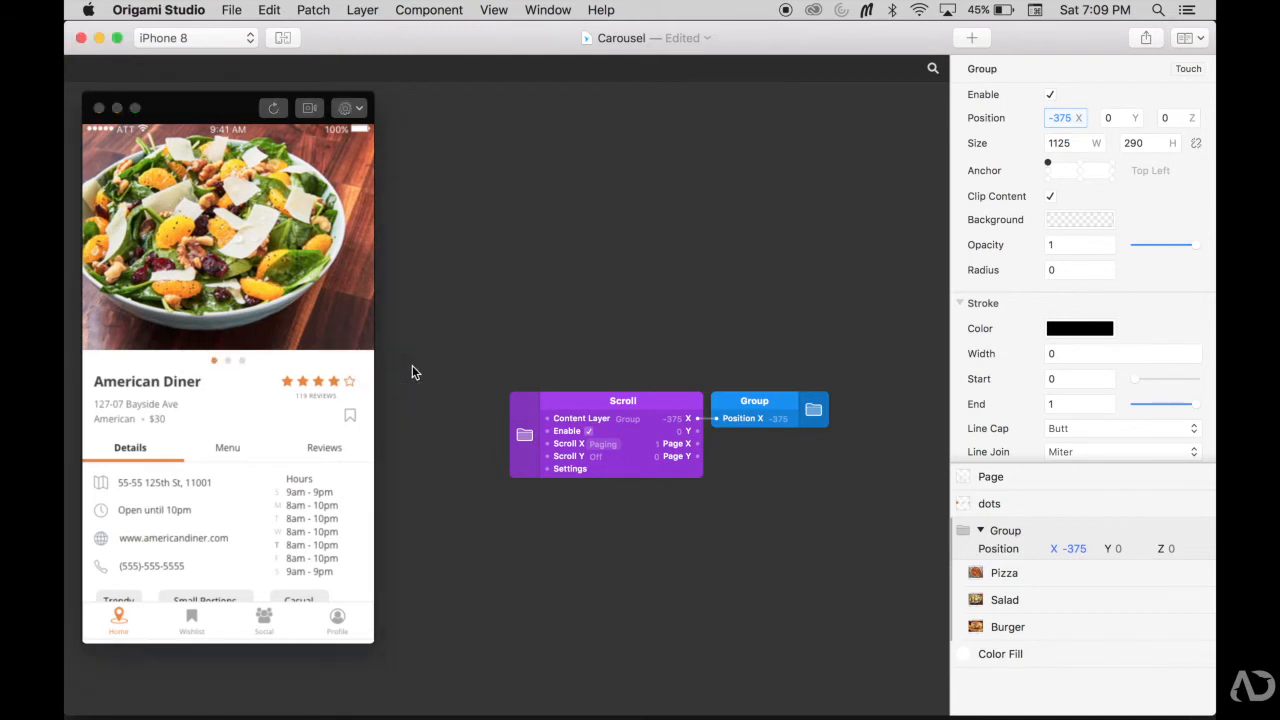
Add an Oval layer directly above the dots layer
{"action": "left_click", "coordinate": [1022, 500]}
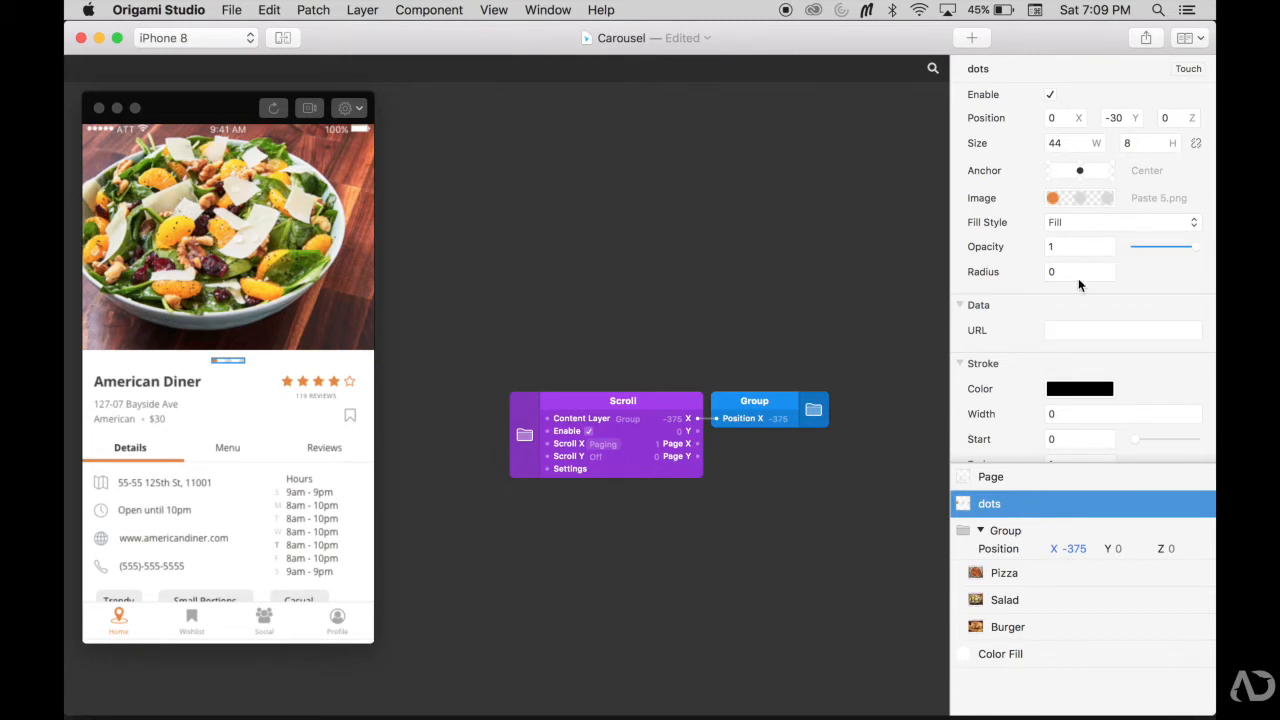
{"action": "left_click", "coordinate": [1149, 247]}
{"action": "left_click_drag", "start_coordinate": [1150, 250], "coordinate": [1208, 223]}
{"action": "left_click", "coordinate": [971, 38]}
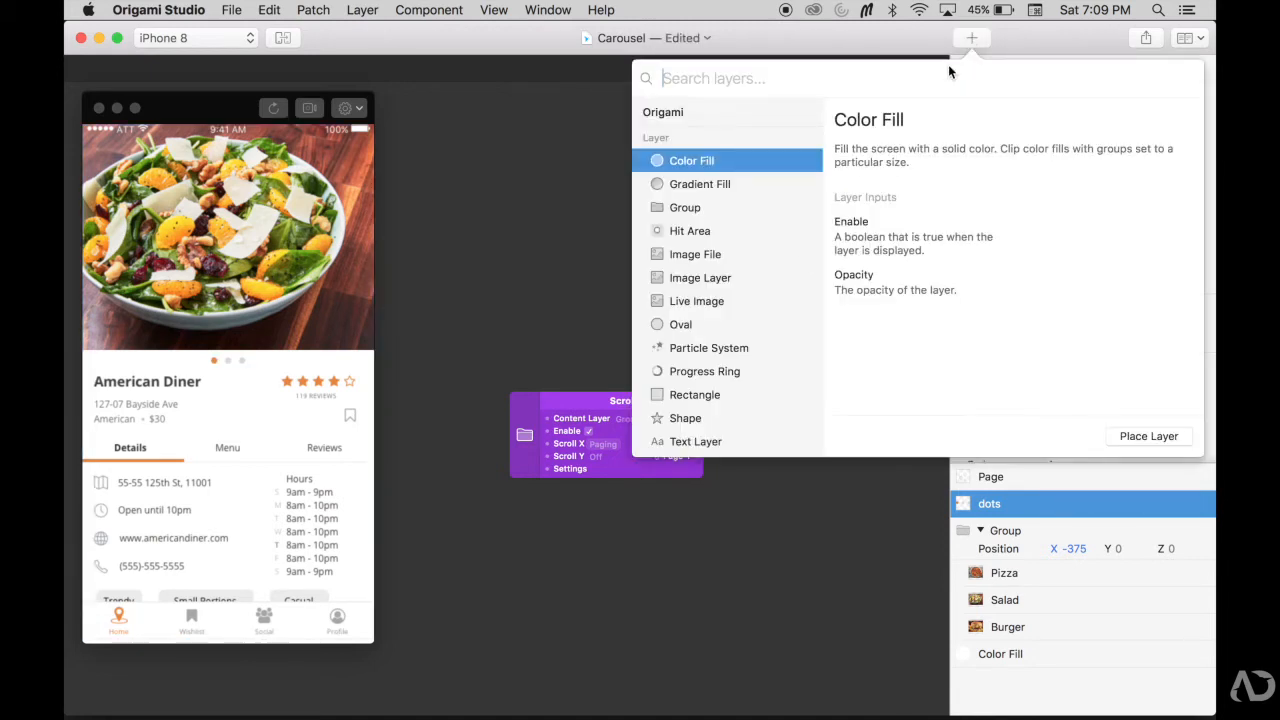
{"action": "left_click", "coordinate": [722, 324]}
{"action": "left_click", "coordinate": [1139, 436]}
Set the oval's size to 8 by 8 and its anchor to Center
{"action": "left_click", "coordinate": [1080, 143]}
{"action": "type", "text": "10"}
{"action": "key", "text": "Tab"}
{"action": "type", "text": "10"}
{"action": "left_click", "coordinate": [1077, 173]}
{"action": "left_click", "coordinate": [1066, 142]}
{"action": "type", "text": "9"}
{"action": "key", "text": "Tab"}
{"action": "key", "text": "shift+Tab"}
{"action": "type", "text": "8"}
{"action": "key", "text": "Tab"}
{"action": "type", "text": "8"}
{"action": "key", "text": "Return"}
Set the oval's Y position to -30
{"action": "left_click_drag", "start_coordinate": [1113, 118], "coordinate": [1094, 118]}
{"action": "type", "text": "-30"}
{"action": "key", "text": "Return"}
Duplicate the oval twice and place the two outer dots at X positions -20 and 20
{"action": "left_click", "coordinate": [1020, 497]}
{"action": "key", "text": "super+d"}
{"action": "left_click", "coordinate": [1055, 118]}
{"action": "type", "text": "-20"}
{"action": "key", "text": "Return"}
{"action": "key", "text": "super+d"}
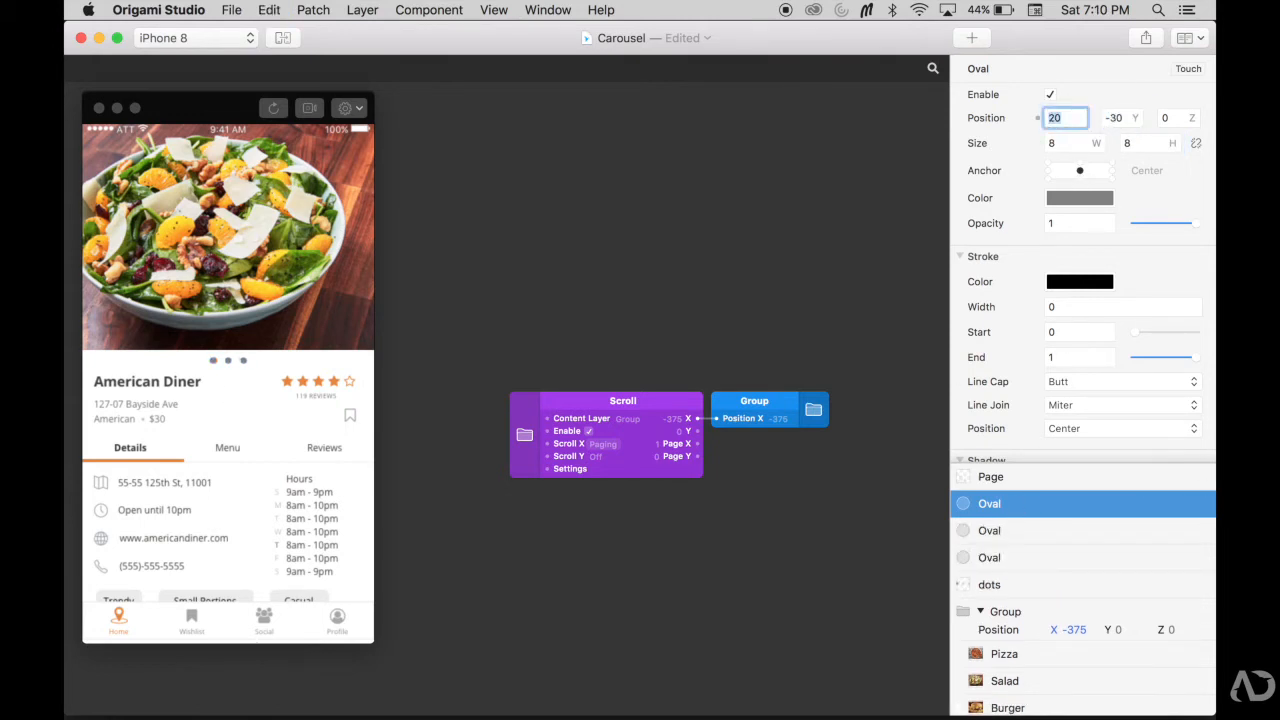
Hide the original dots layer and rename the ovals, from lowest to highest in the layer order, dot page 0, dot page 1 and dot page 2
{"action": "left_click", "coordinate": [1110, 588]}
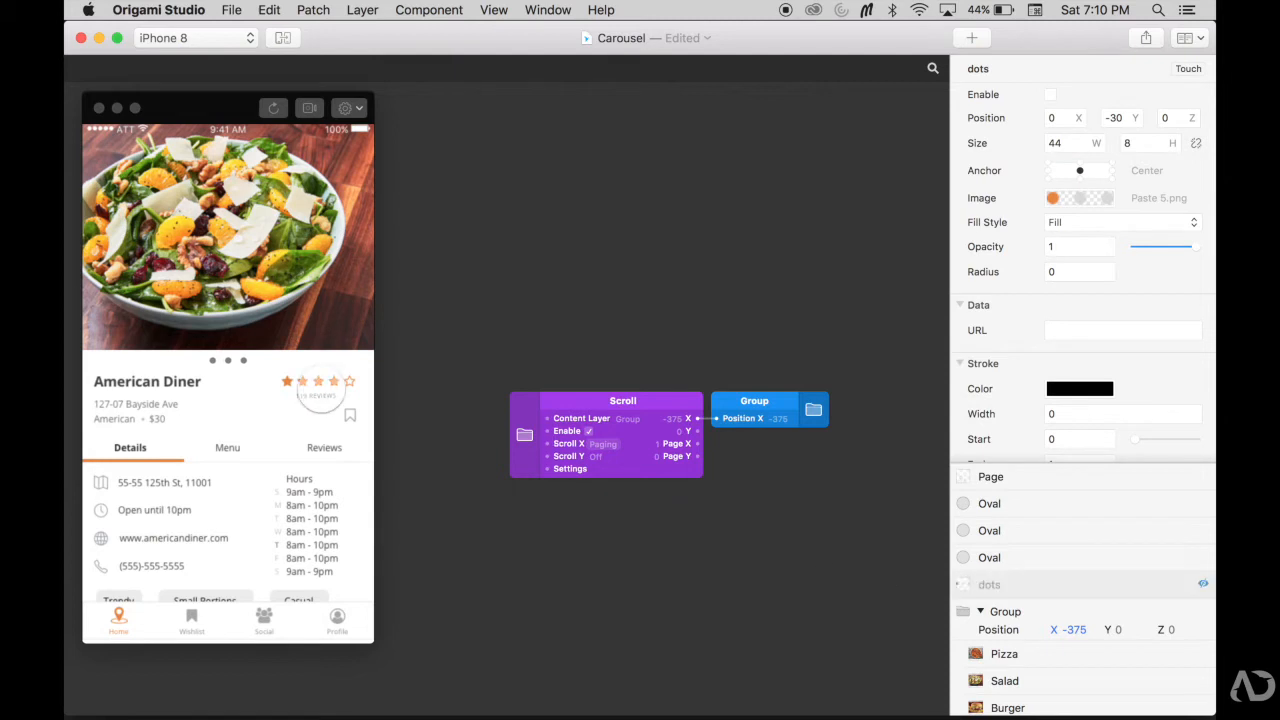
{"action": "left_click", "coordinate": [995, 557]}
{"action": "double_click", "coordinate": [995, 558]}
{"action": "type", "text": "dot page "}
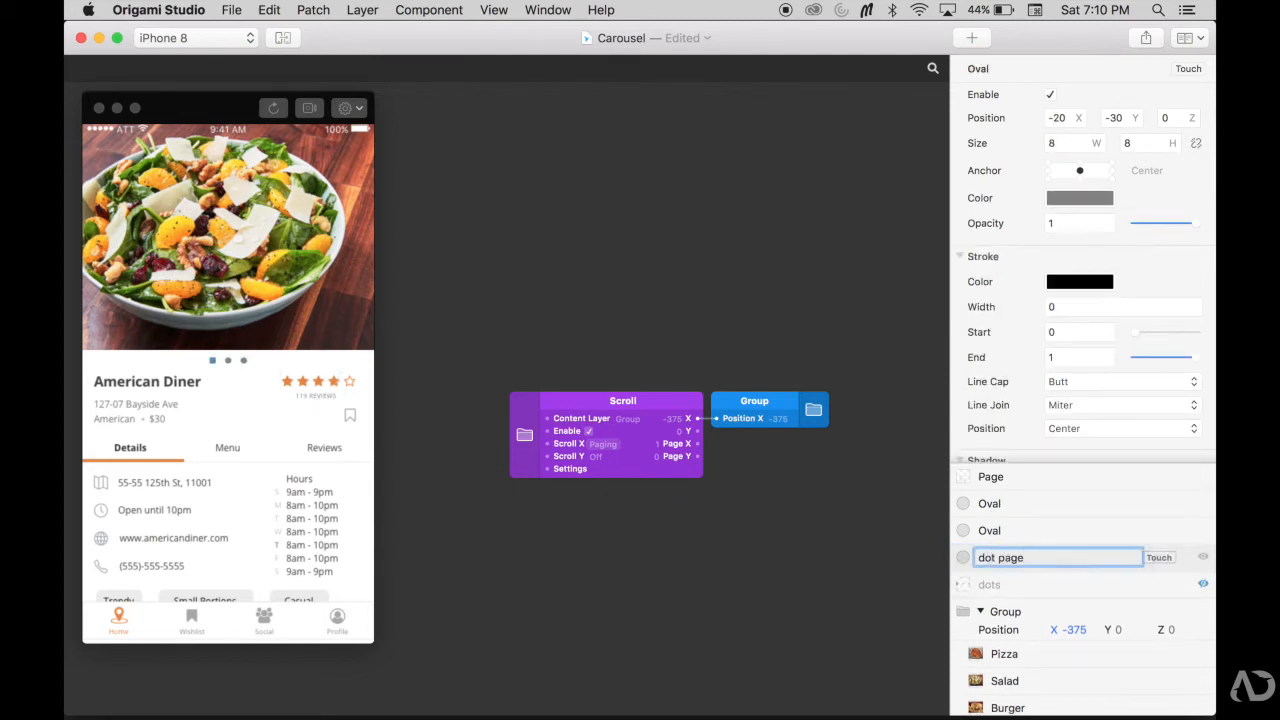
{"action": "type", "text": "0"}
{"action": "key", "text": "Return"}
{"action": "double_click", "coordinate": [990, 531]}
{"action": "type", "text": "dot page 1"}
{"action": "key", "text": "Return"}
{"action": "double_click", "coordinate": [990, 503]}
{"action": "type", "text": "dot page 2"}
{"action": "key", "text": "Return"}
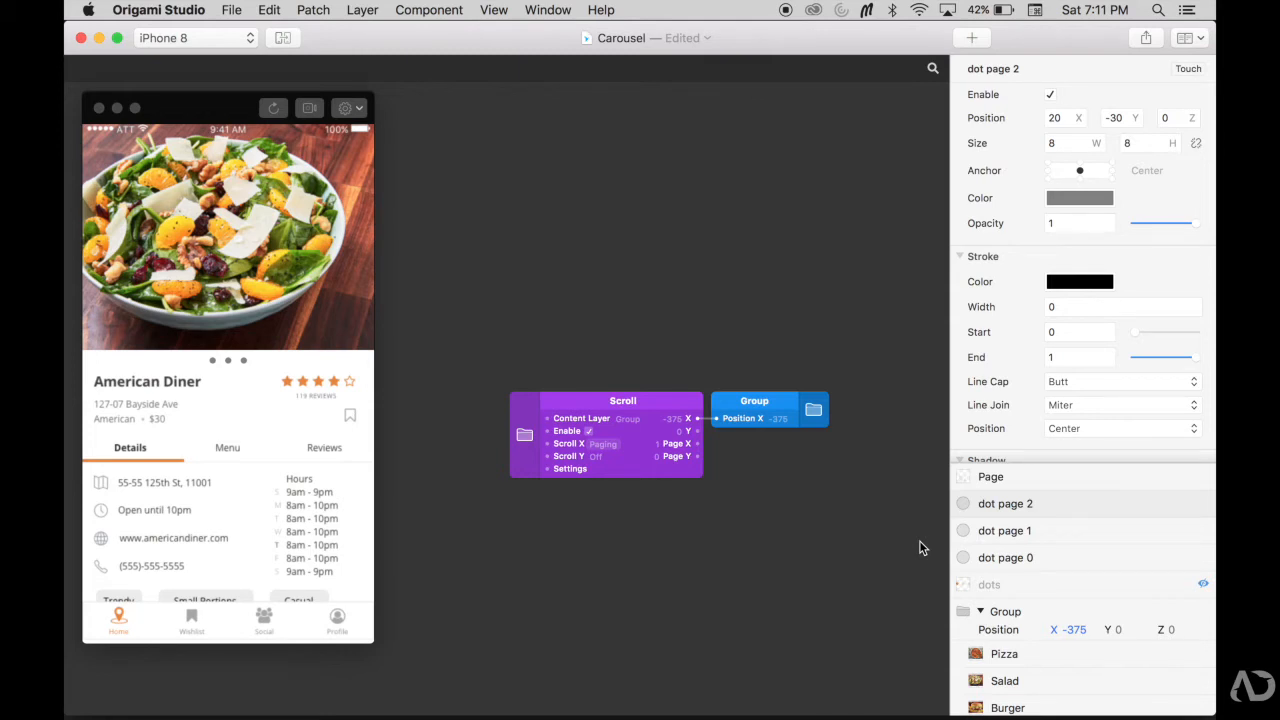
Swipe through all images in the preview and compare the Scroll patch's Page X output with the matching dot layers
{"action": "left_click", "coordinate": [988, 566]}
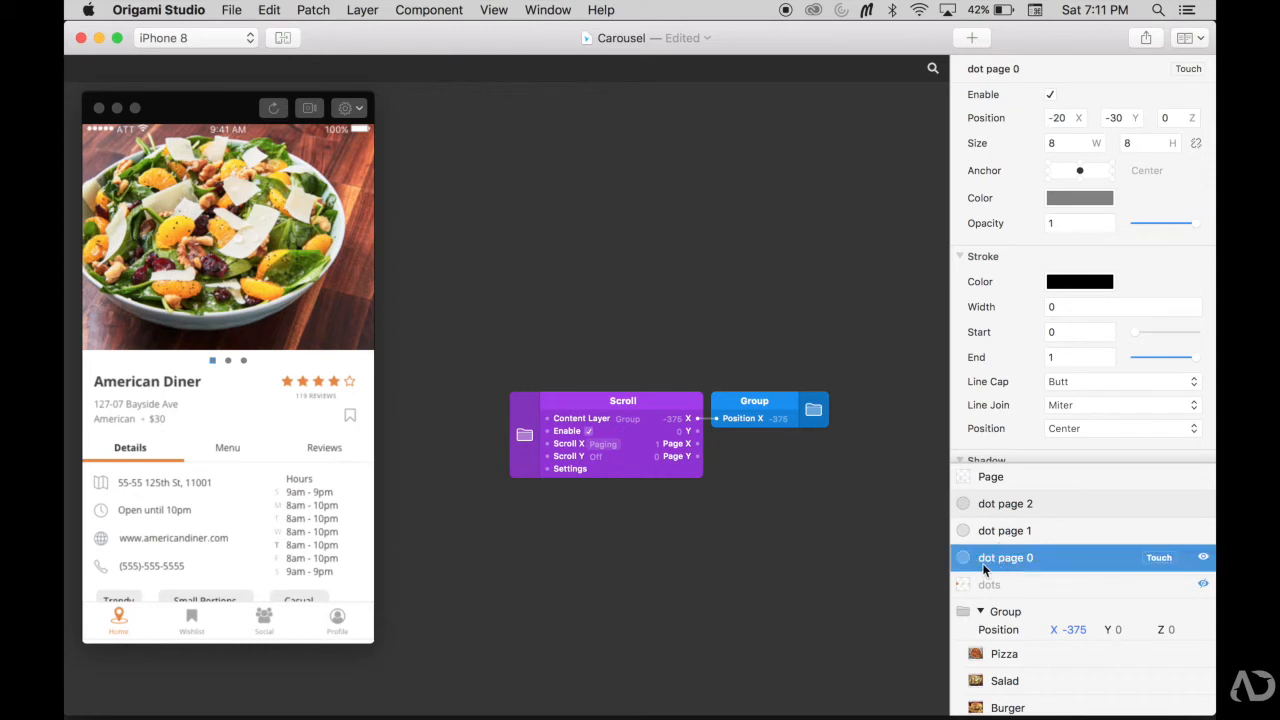
{"action": "left_click", "coordinate": [227, 280]}
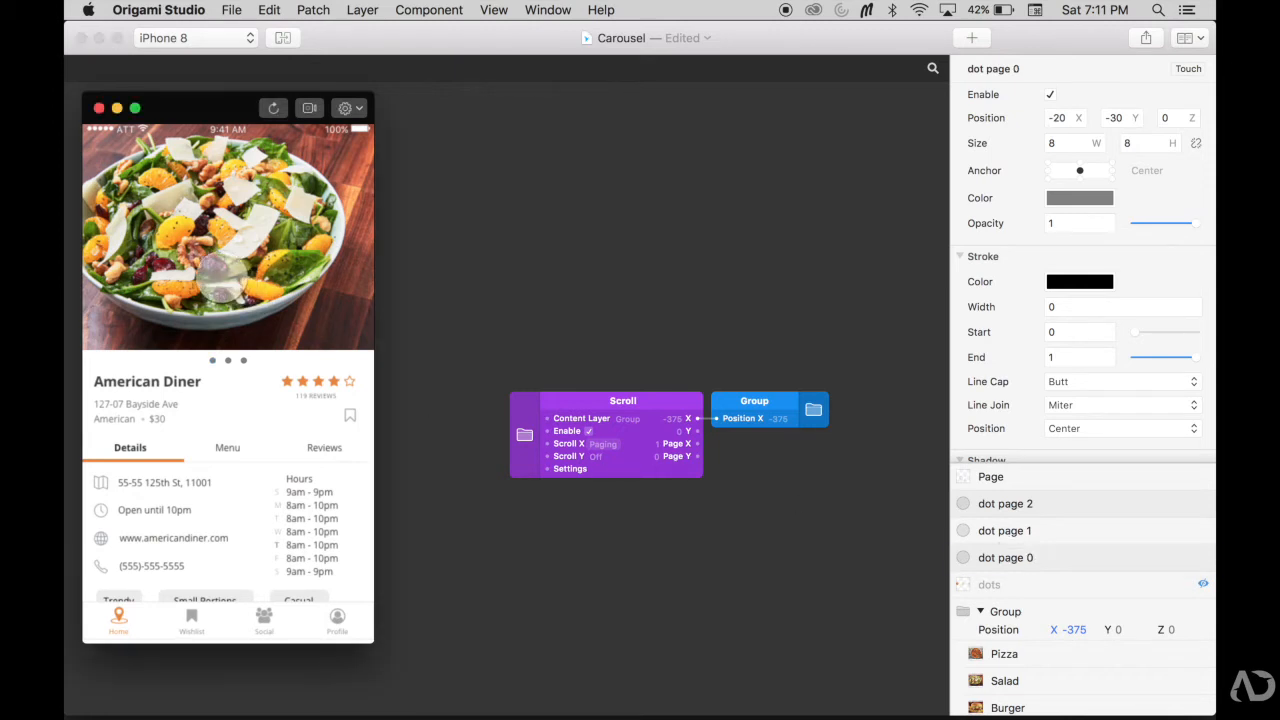
{"action": "left_click_drag", "start_coordinate": [343, 272], "coordinate": [418, 248]}
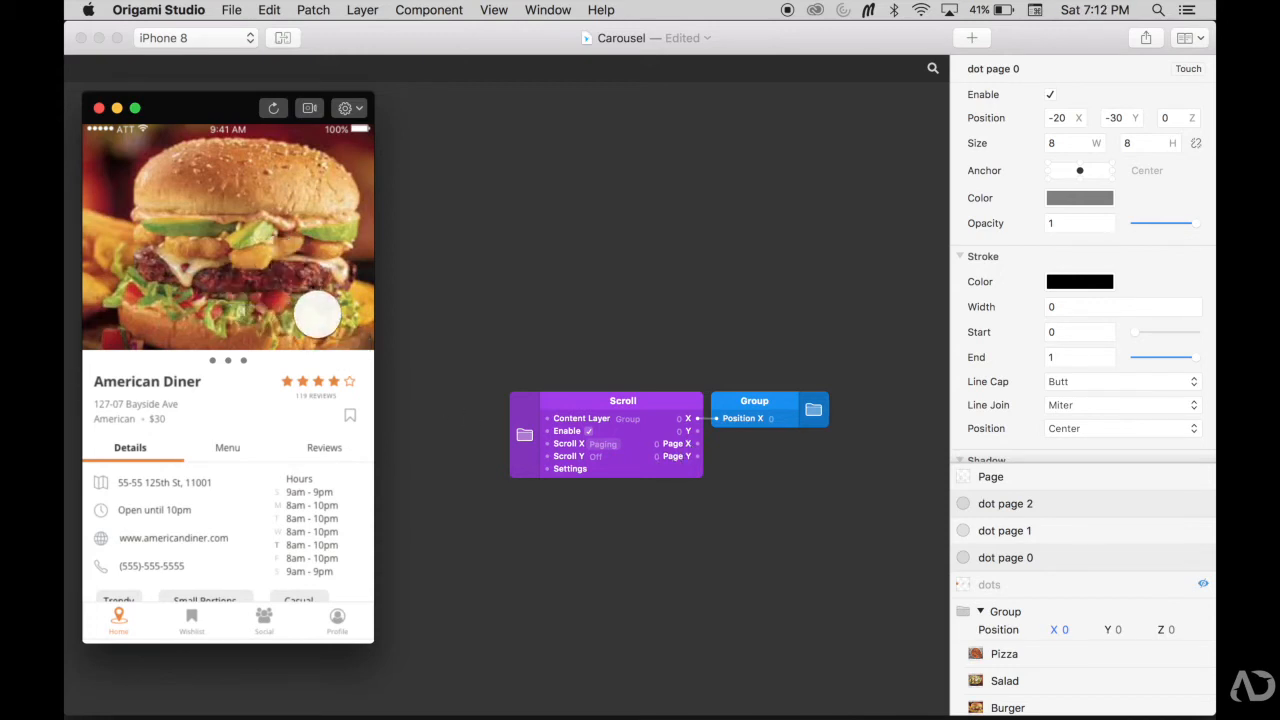
{"action": "left_click_drag", "start_coordinate": [318, 314], "coordinate": [109, 302]}
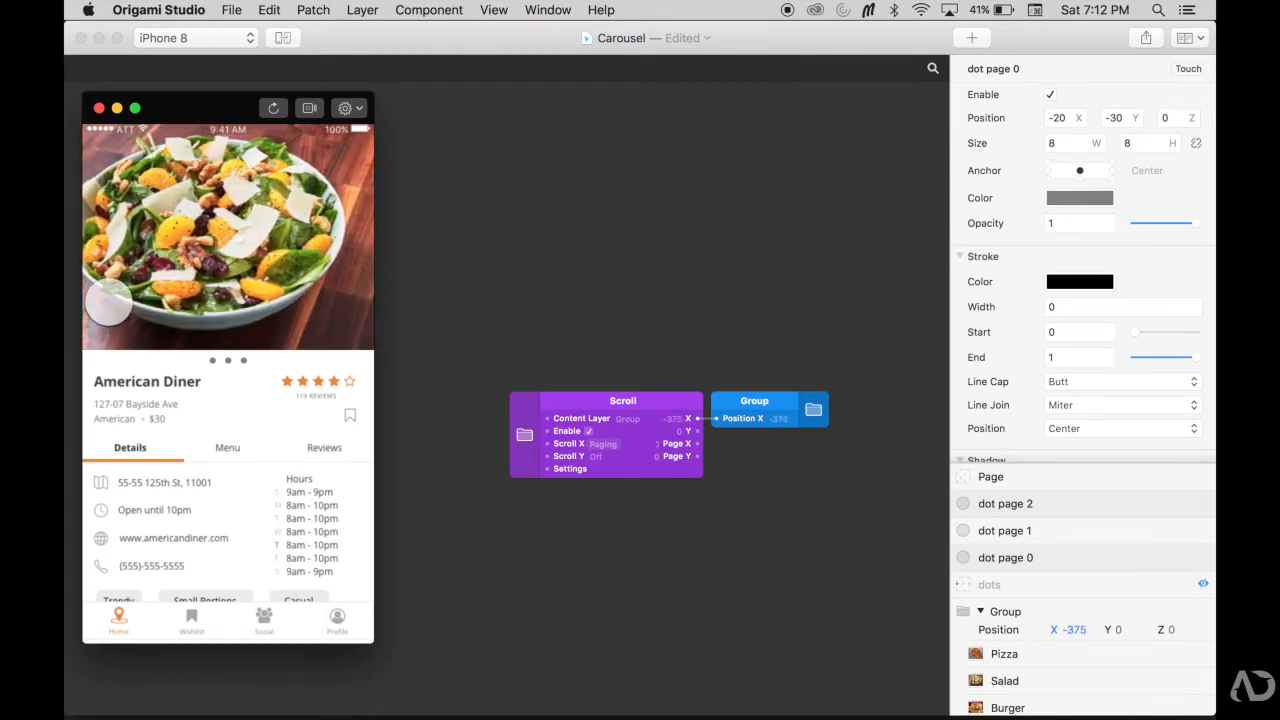
{"action": "left_click_drag", "start_coordinate": [308, 285], "coordinate": [131, 265]}
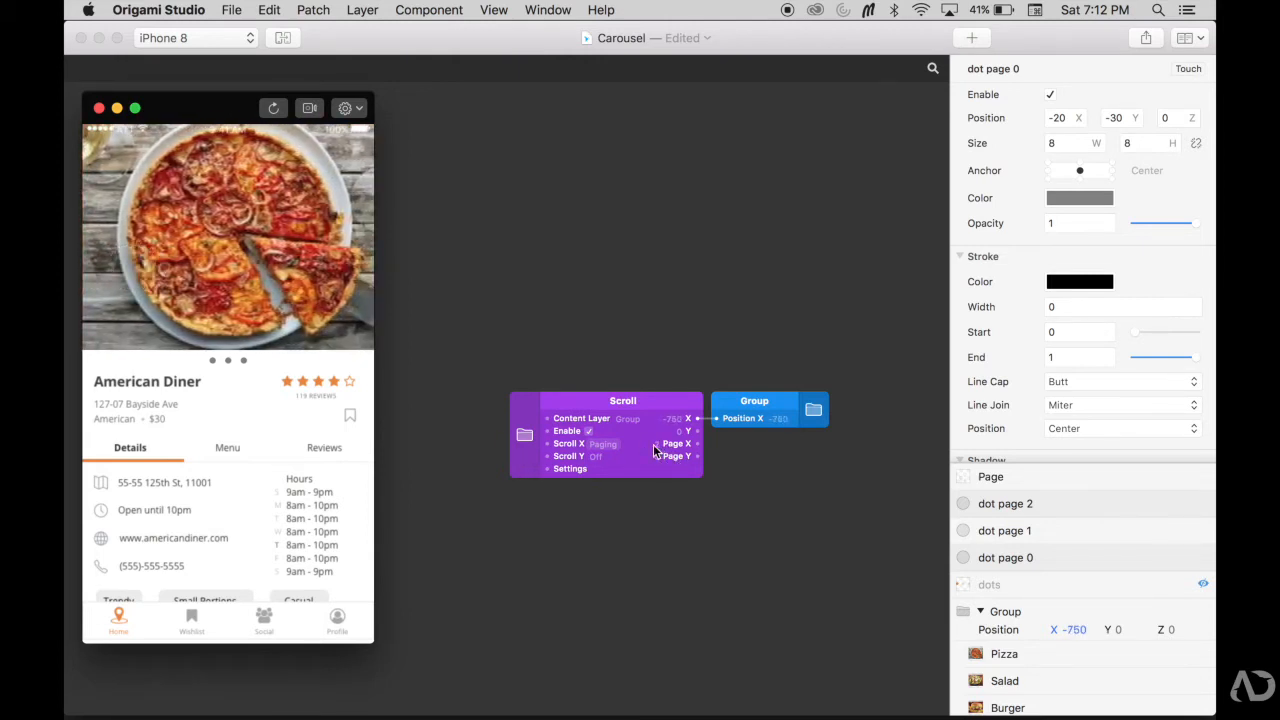
{"action": "left_click", "coordinate": [1063, 560]}
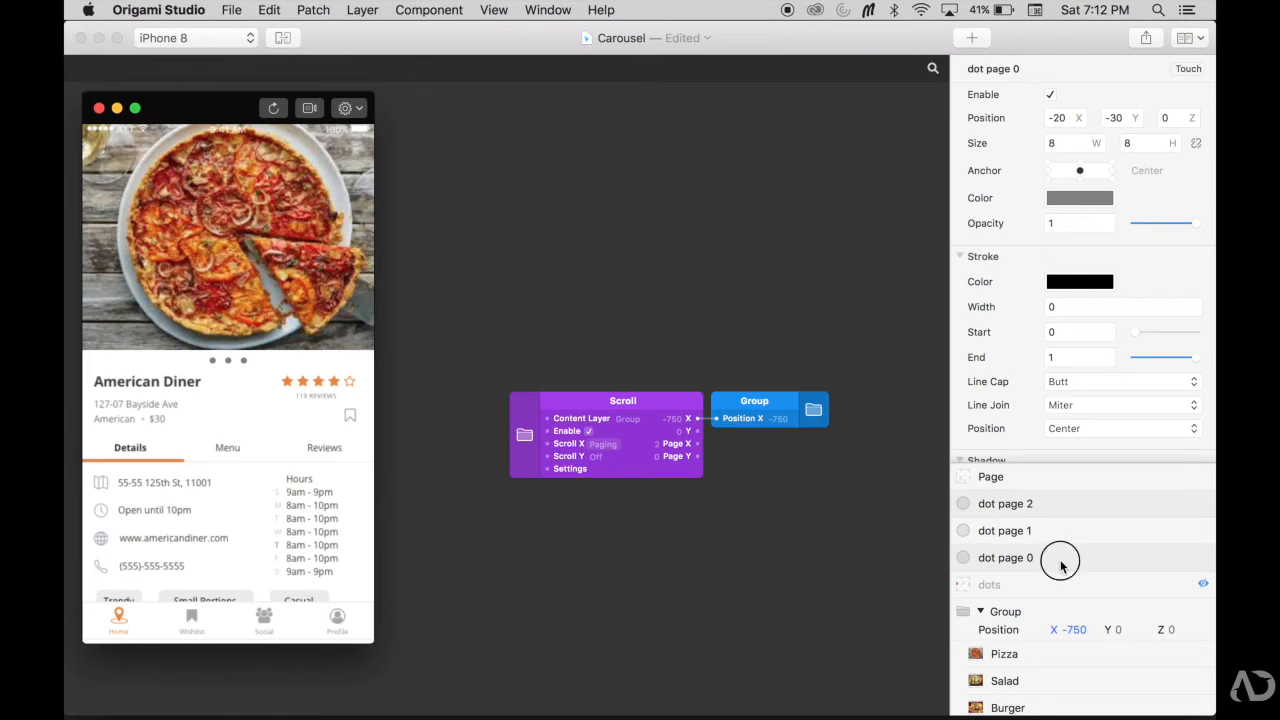
{"action": "left_click", "coordinate": [1053, 504]}
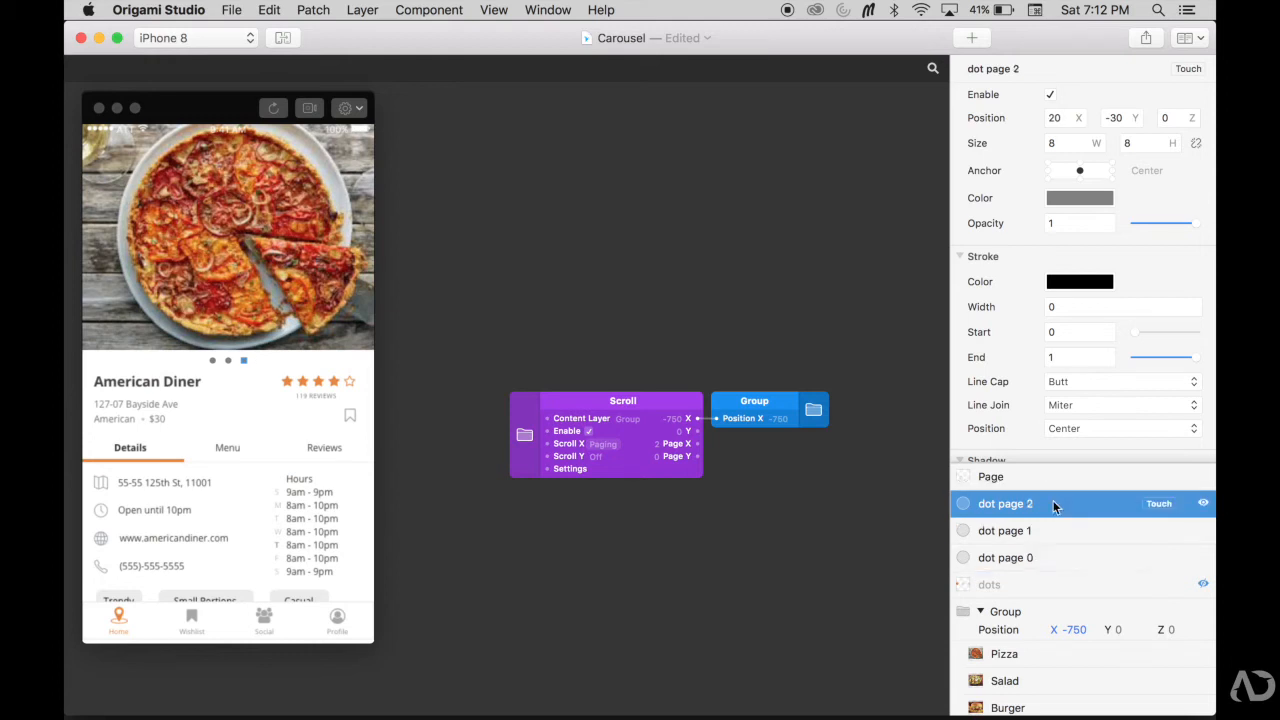
{"action": "left_click", "coordinate": [1046, 556]}
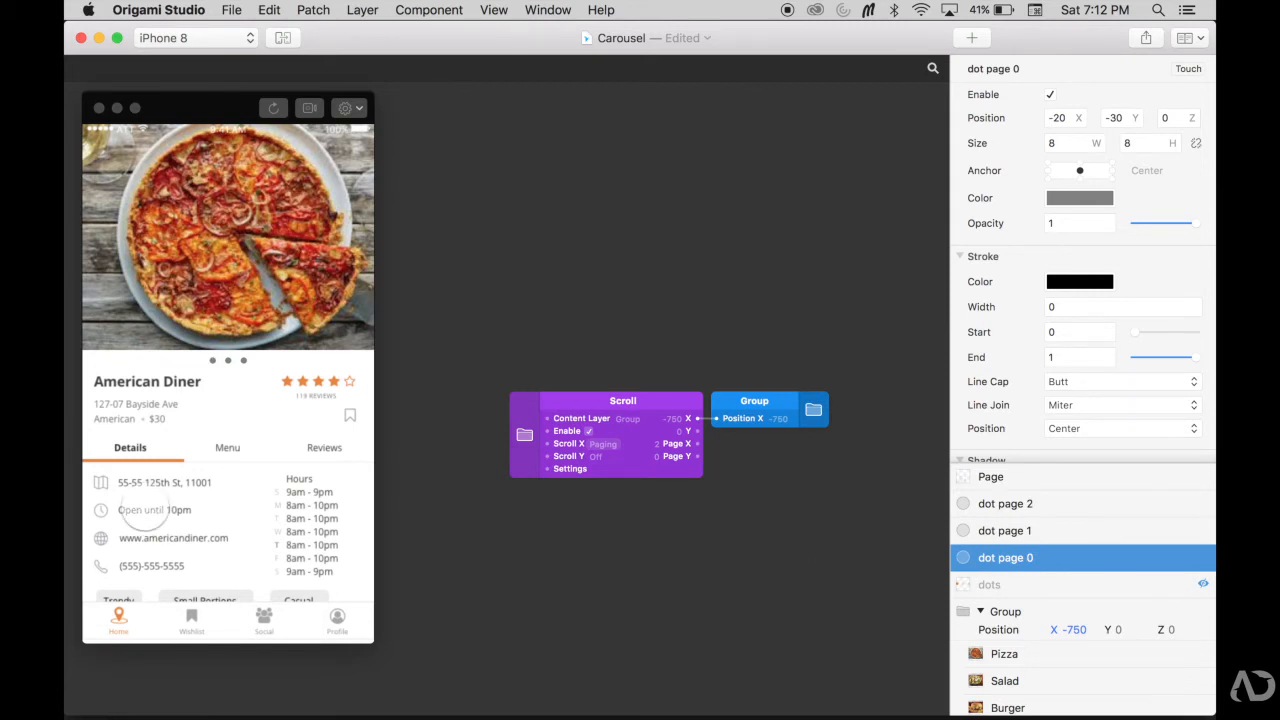
{"action": "left_click", "coordinate": [195, 292]}
{"action": "left_click_drag", "start_coordinate": [195, 292], "coordinate": [238, 290]}
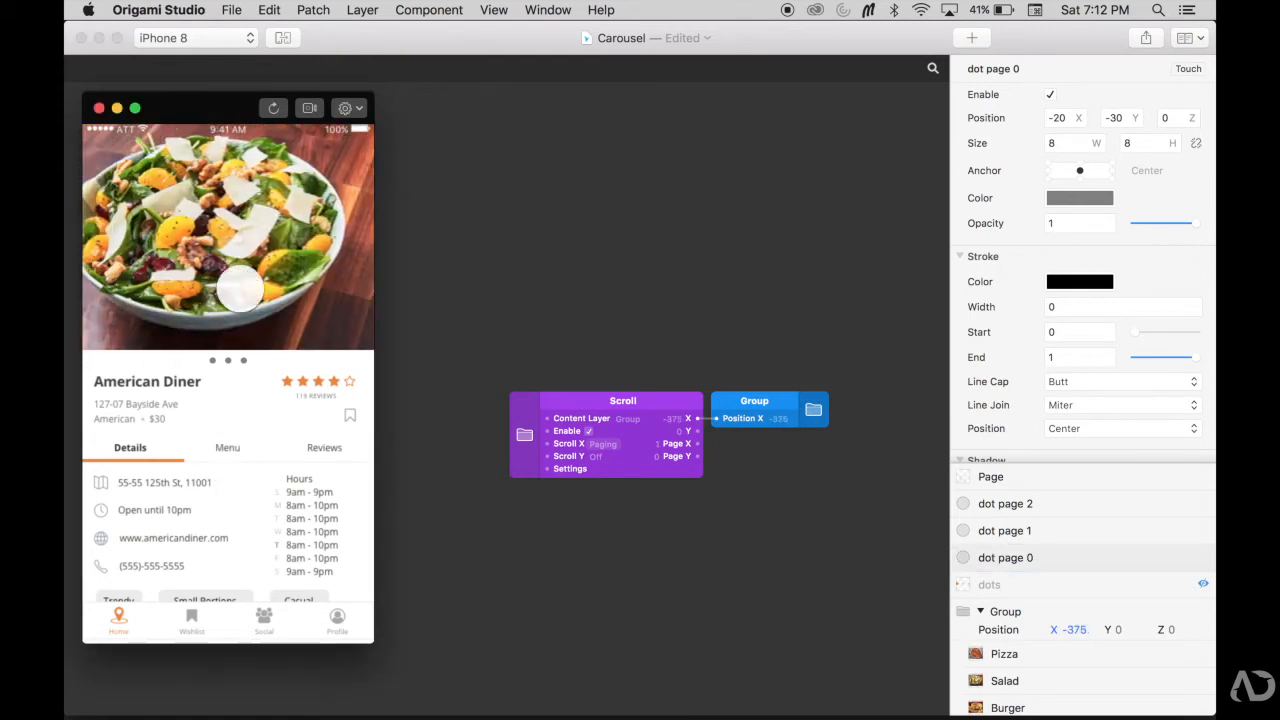
{"action": "left_click_drag", "start_coordinate": [154, 290], "coordinate": [309, 280]}
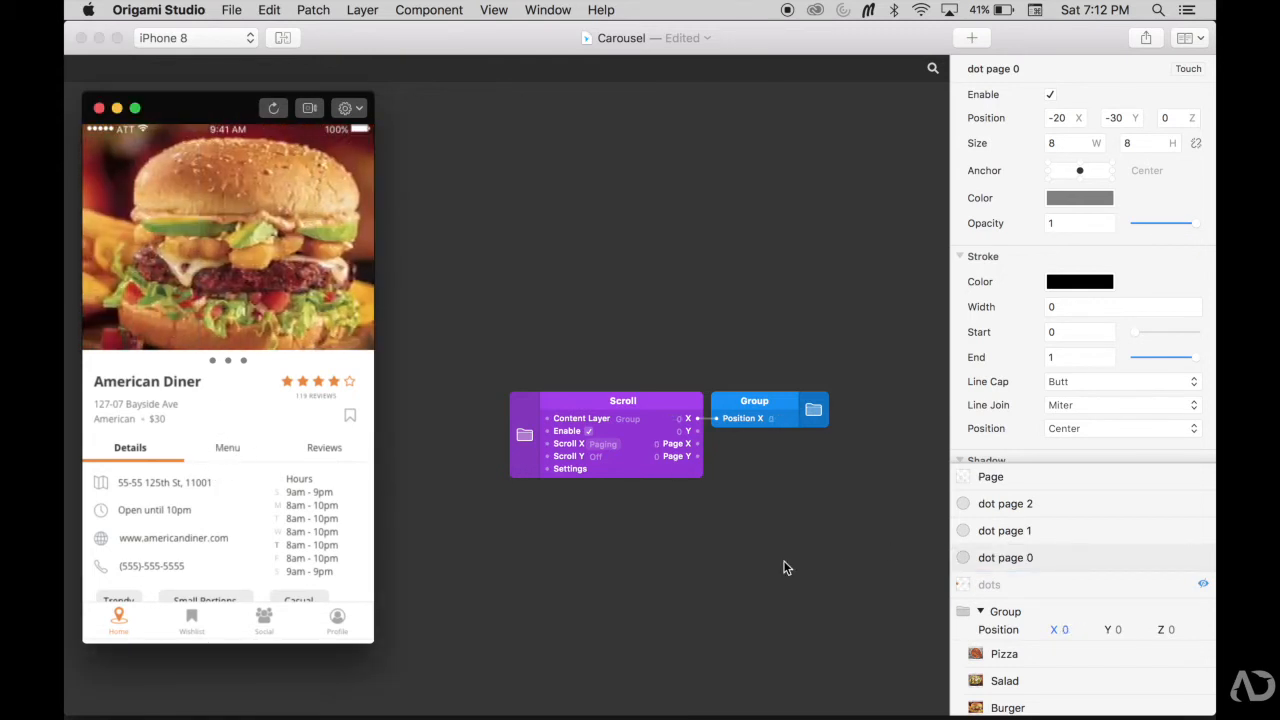
Add an Equals patch beneath the Group patch and connect the Scroll patch's Page X output to its First Value
{"action": "left_click", "coordinate": [1010, 558]}
{"action": "scroll", "coordinate": [736, 578], "scroll_direction": "down", "scroll_amount": 3}
{"action": "scroll", "coordinate": [736, 578], "scroll_direction": "right", "scroll_amount": 3}
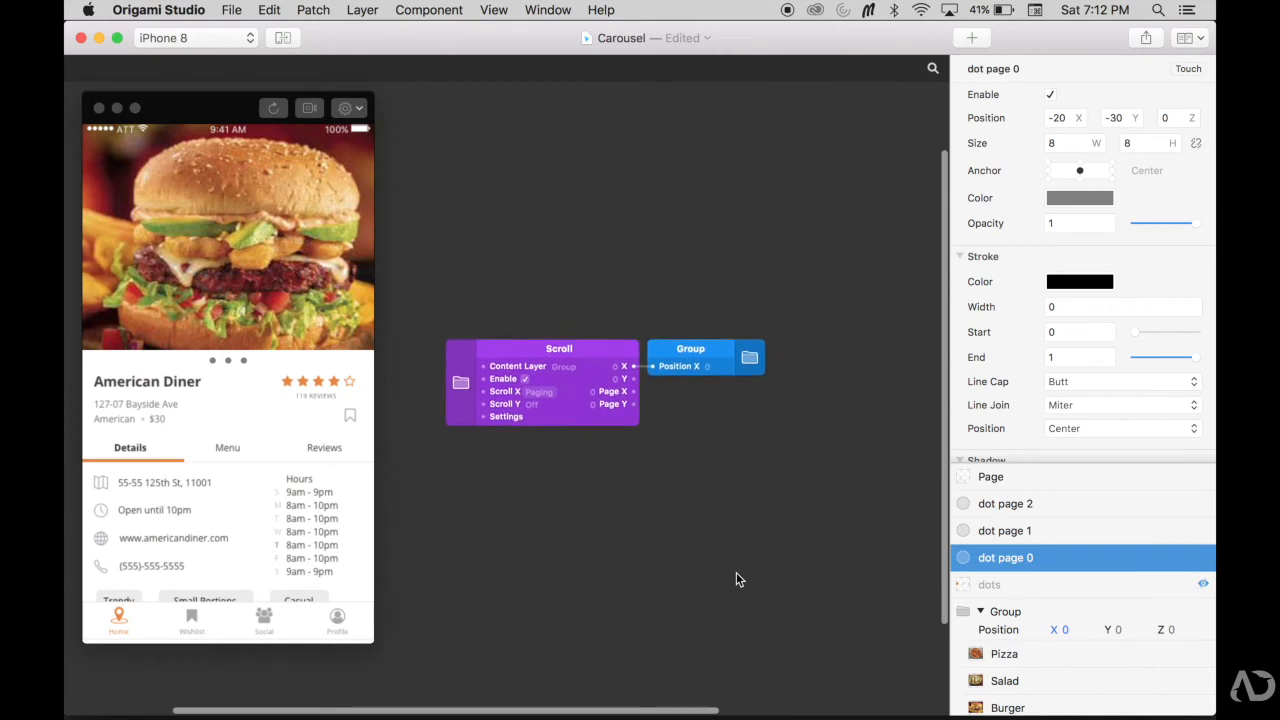
{"action": "scroll", "coordinate": [736, 580], "scroll_direction": "down", "scroll_amount": 1}
{"action": "scroll", "coordinate": [736, 580], "scroll_direction": "right", "scroll_amount": 2}
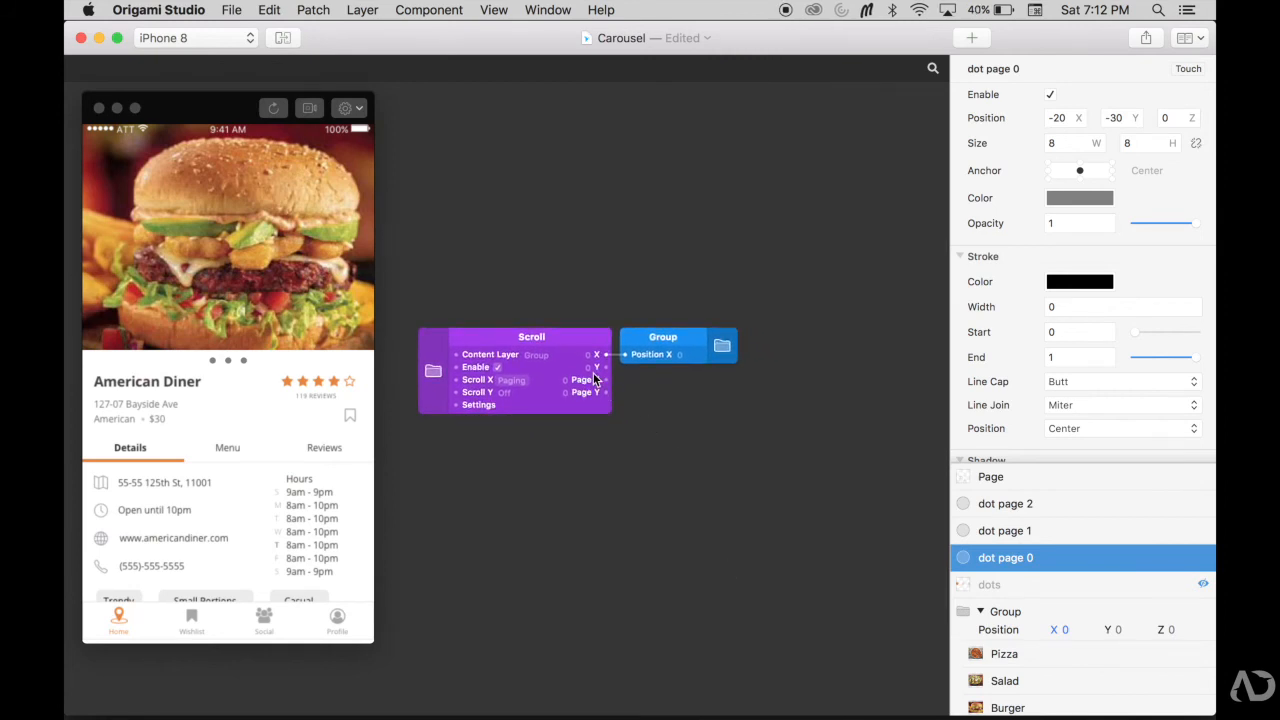
{"action": "double_click", "coordinate": [640, 397]}
{"action": "type", "text": "equ"}
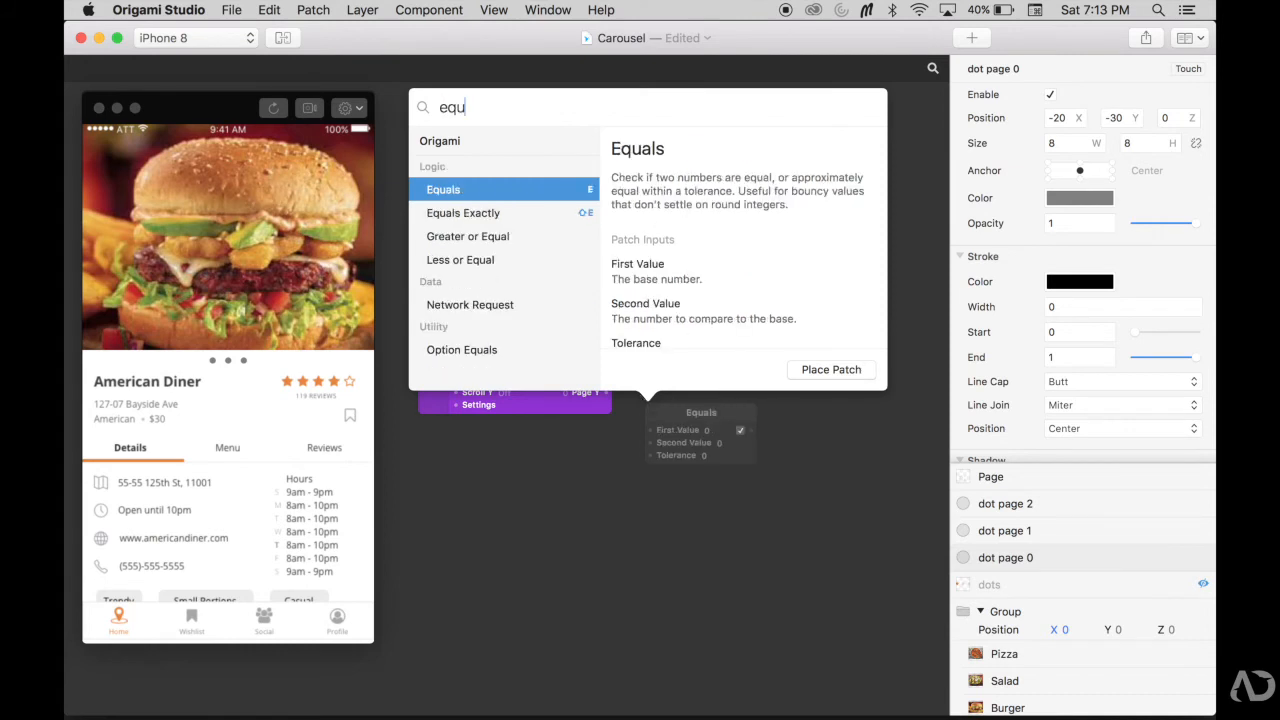
{"action": "key", "text": "Return"}
{"action": "left_click_drag", "start_coordinate": [718, 416], "coordinate": [700, 391]}
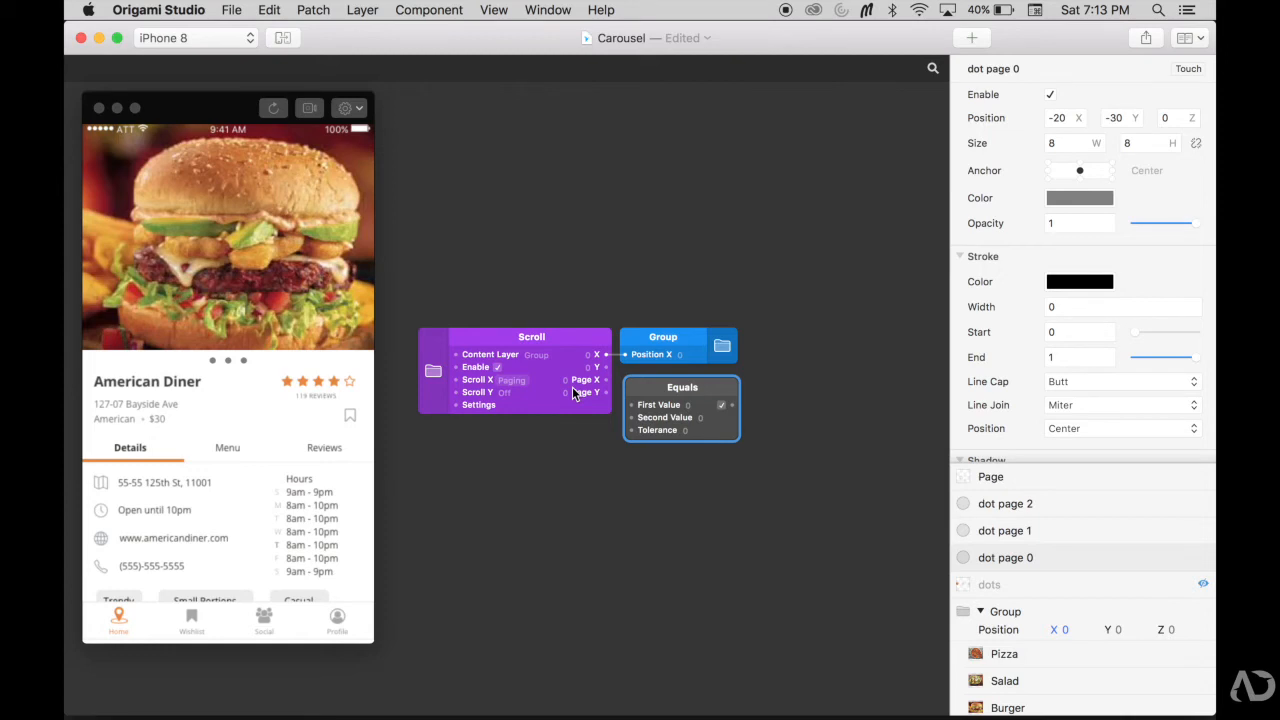
{"action": "left_click_drag", "start_coordinate": [606, 380], "coordinate": [631, 409]}
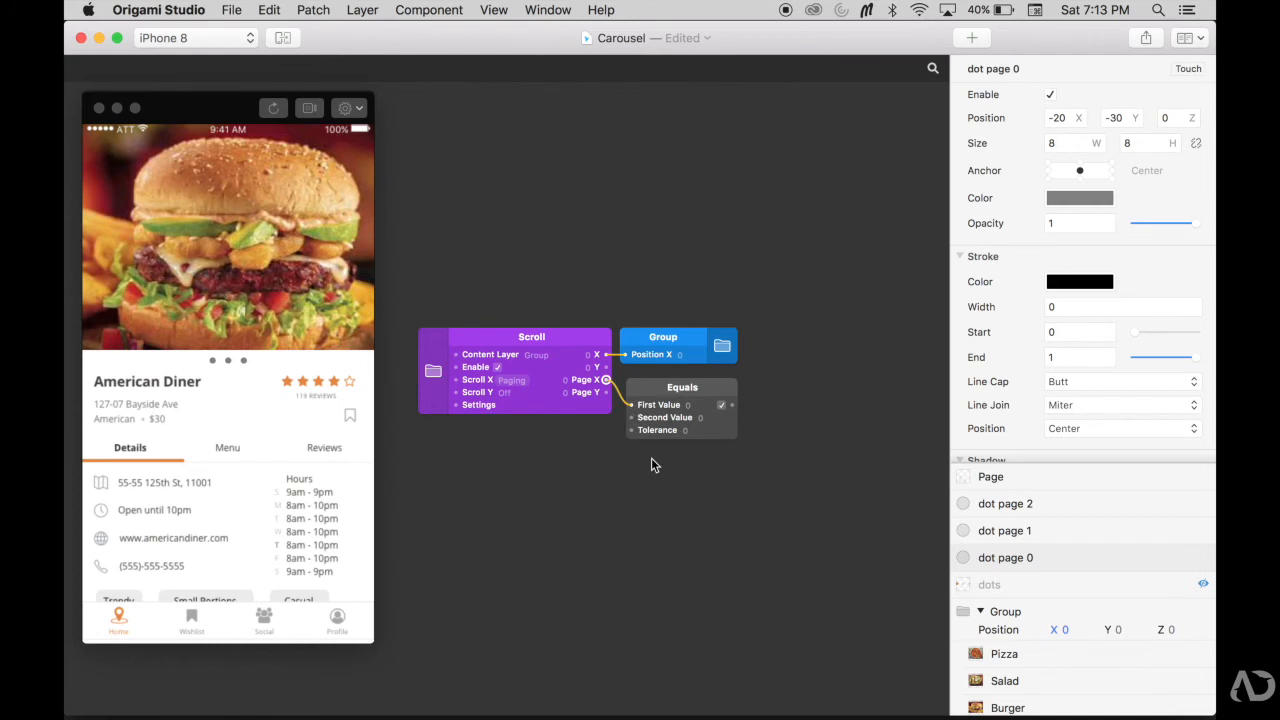
Add a Switch patch beside the Equals patch and connect the Equals output to its Turn On input
{"action": "scroll", "coordinate": [651, 457], "scroll_direction": "right", "scroll_amount": 5}
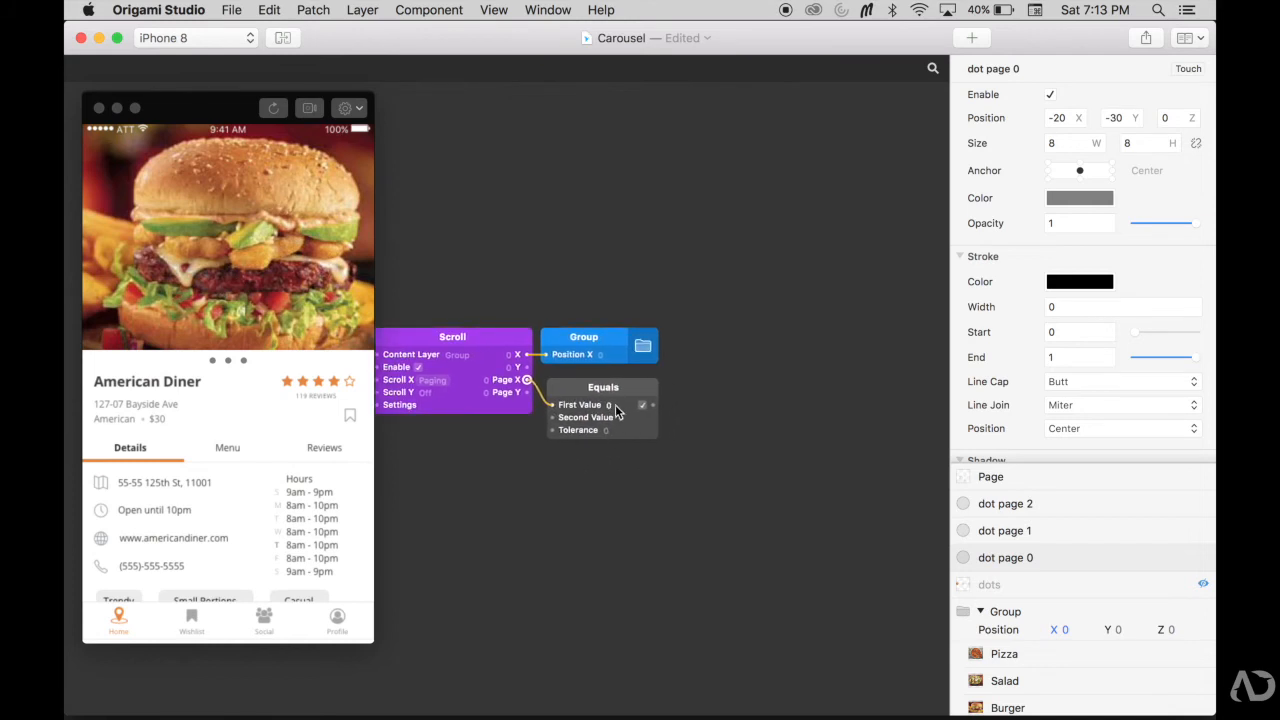
{"action": "left_click", "coordinate": [1010, 563]}
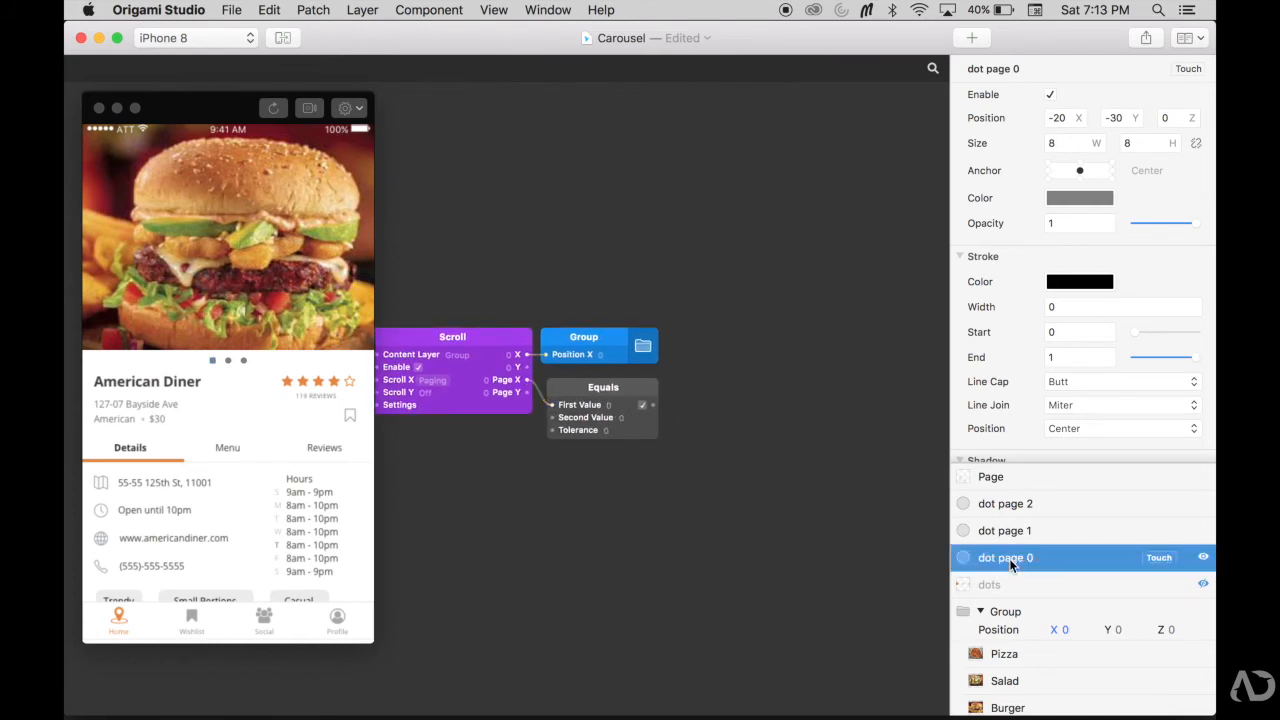
{"action": "double_click", "coordinate": [724, 433]}
{"action": "type", "text": "swith"}
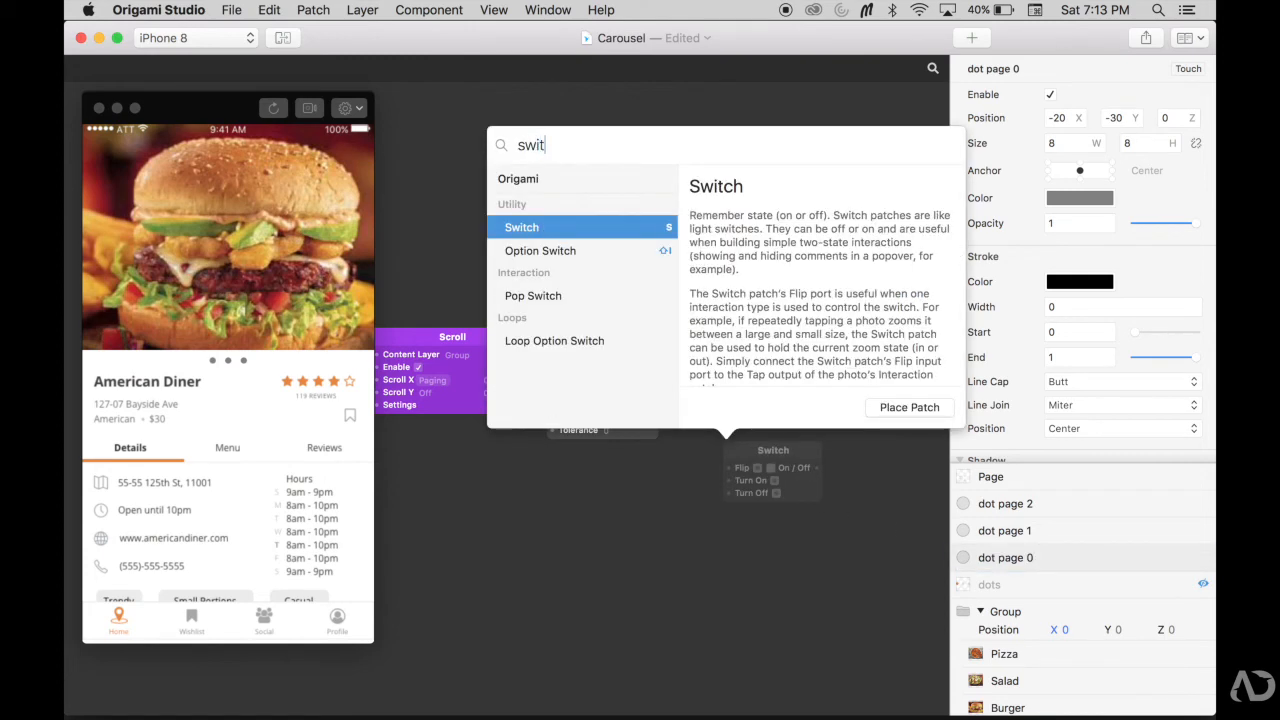
{"action": "key", "text": "BackSpace"}
{"action": "key", "text": "BackSpace"}
{"action": "key", "text": "Return"}
{"action": "left_click_drag", "start_coordinate": [748, 456], "coordinate": [678, 418]}
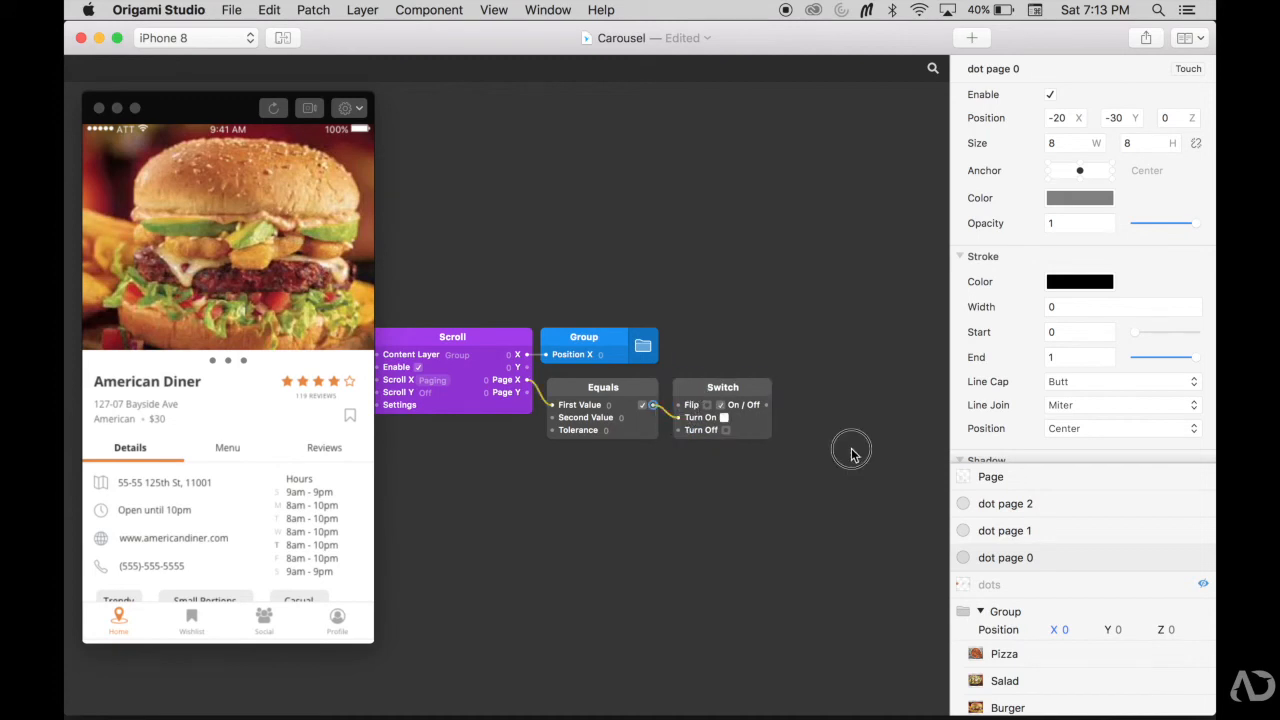
Add a Transition patch beside the Switch patch and connect the Switch's On / Off output to it
{"action": "double_click", "coordinate": [857, 451]}
{"action": "type", "text": "tran"}
{"action": "key", "text": "Return"}
{"action": "left_click_drag", "start_coordinate": [880, 462], "coordinate": [822, 392]}
{"action": "left_click_drag", "start_coordinate": [742, 404], "coordinate": [779, 396]}
Change the Transition patch's type to Color and set its Start color to a medium gray
{"action": "right_click", "coordinate": [778, 394]}
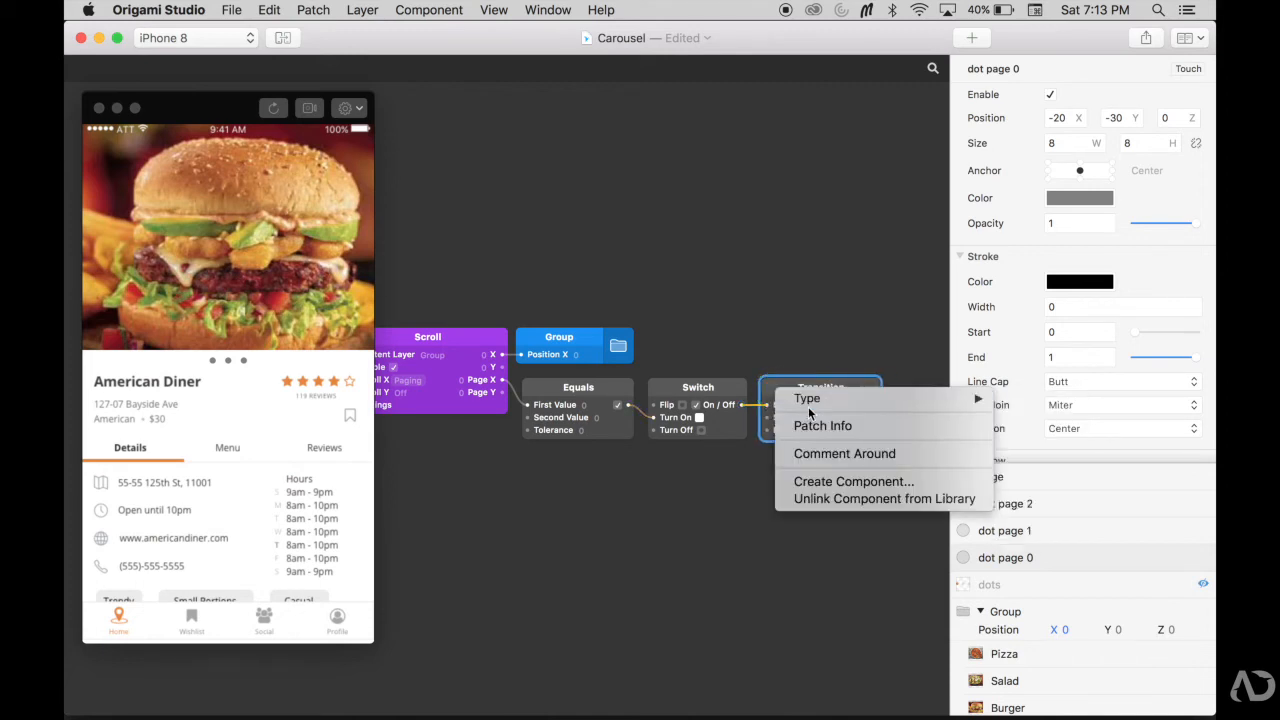
{"action": "mouse_move", "coordinate": [811, 399]}
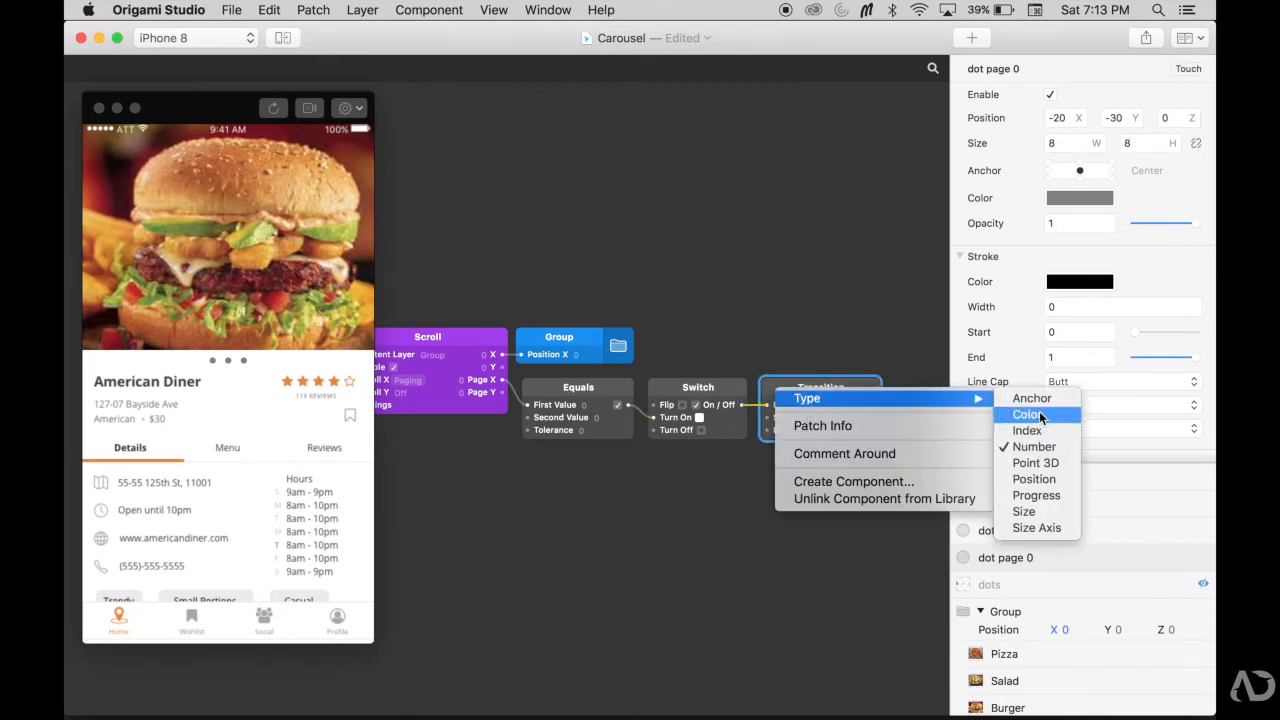
{"action": "left_click", "coordinate": [1038, 411]}
{"action": "left_click", "coordinate": [800, 417]}
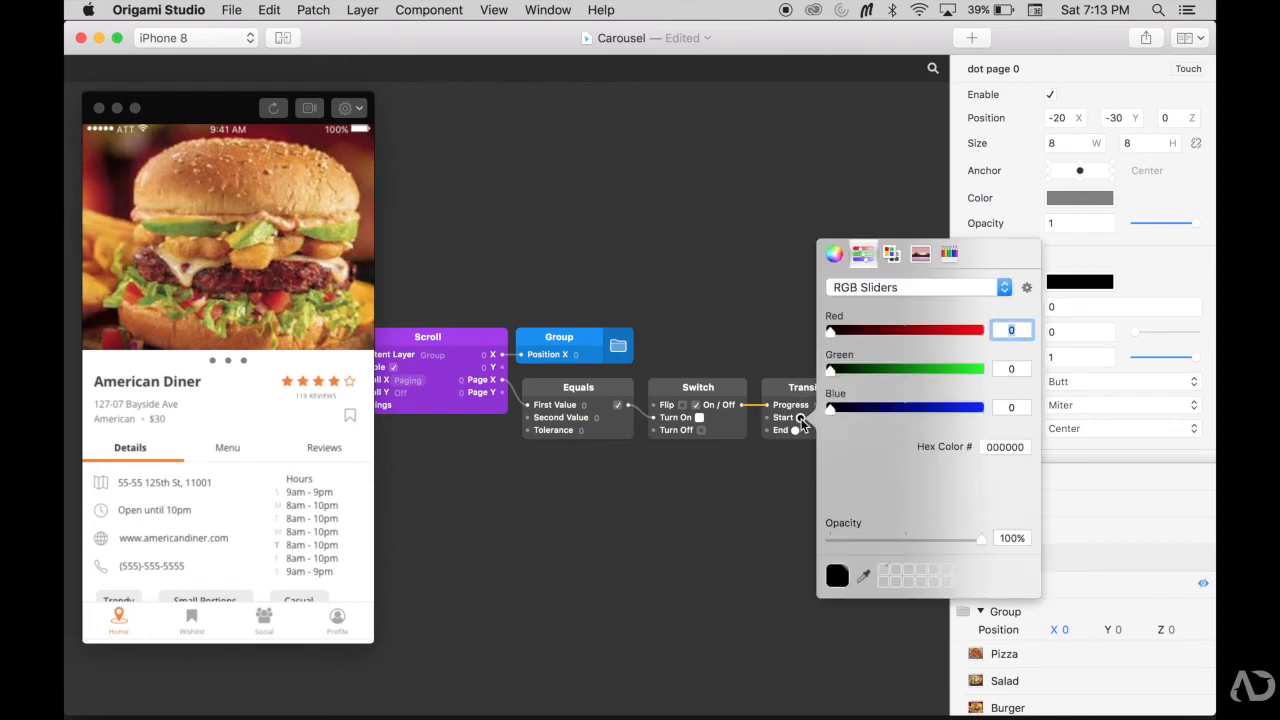
{"action": "left_click", "coordinate": [833, 253]}
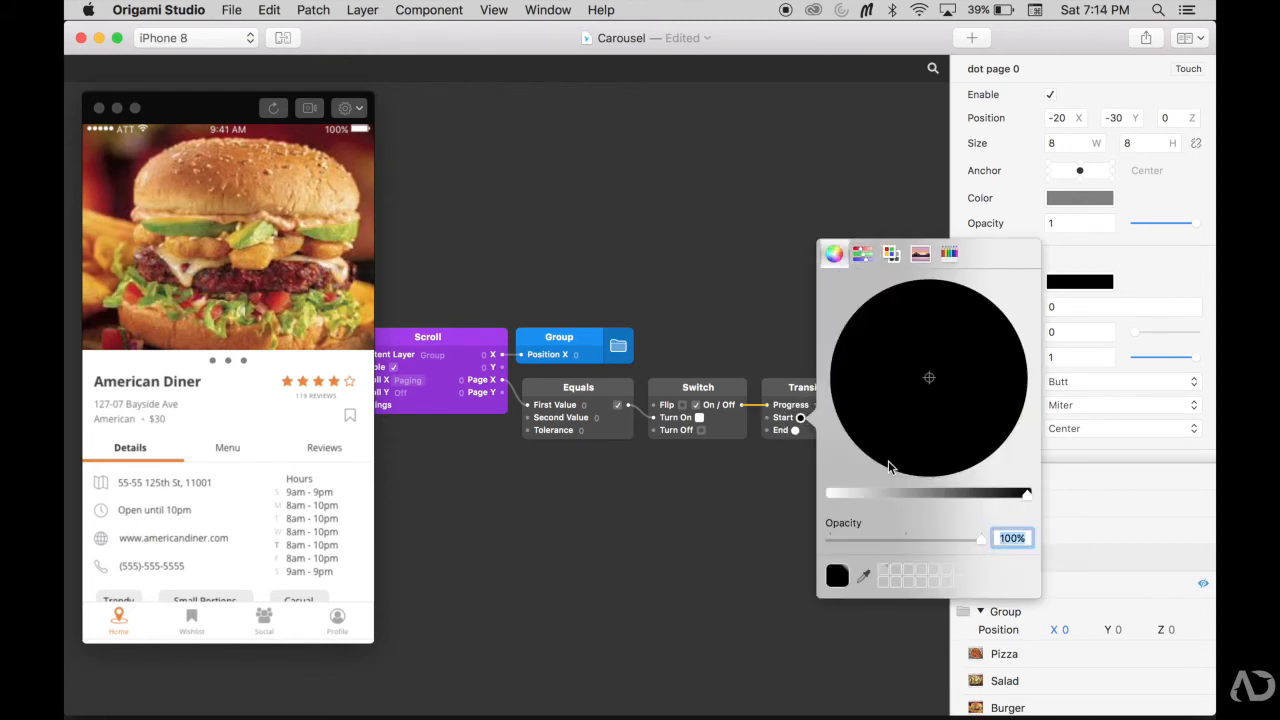
{"action": "left_click_drag", "start_coordinate": [902, 494], "coordinate": [894, 499]}
{"action": "left_click", "coordinate": [795, 434]}
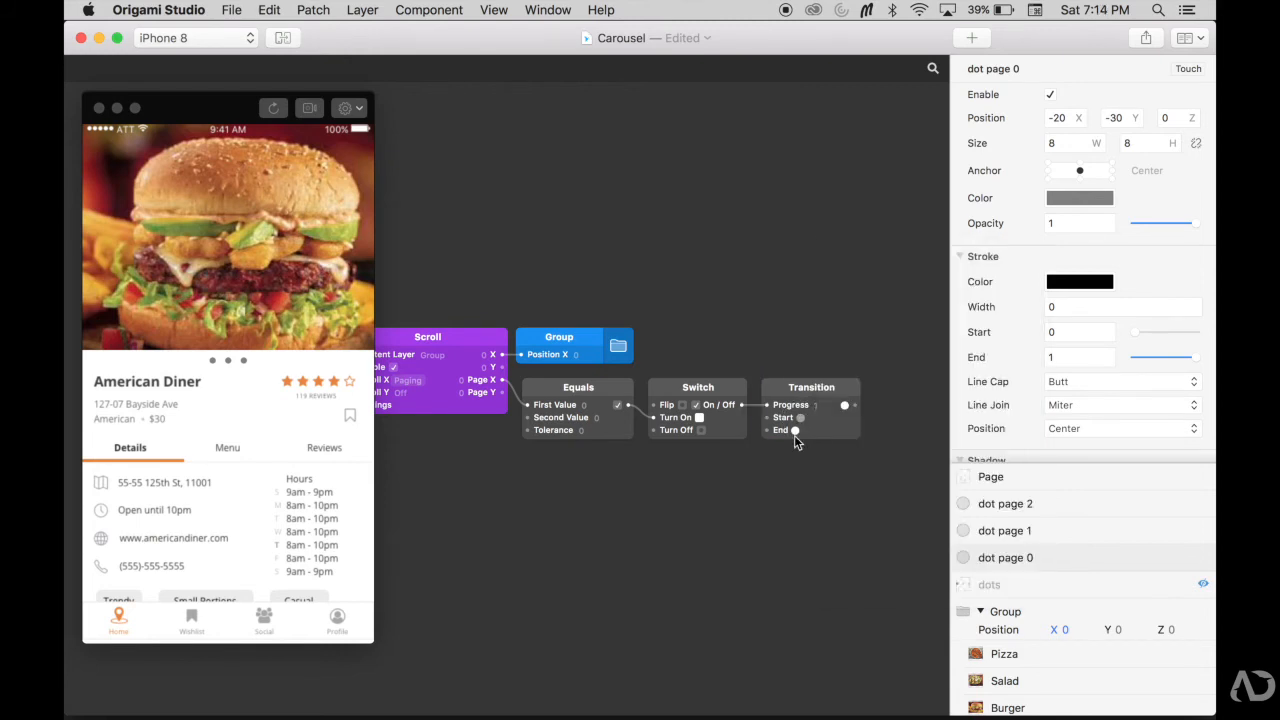
Set the Transition patch's End color to hex E98538 and save that orange as a swatch
{"action": "left_click", "coordinate": [795, 432]}
{"action": "double_click", "coordinate": [995, 458]}
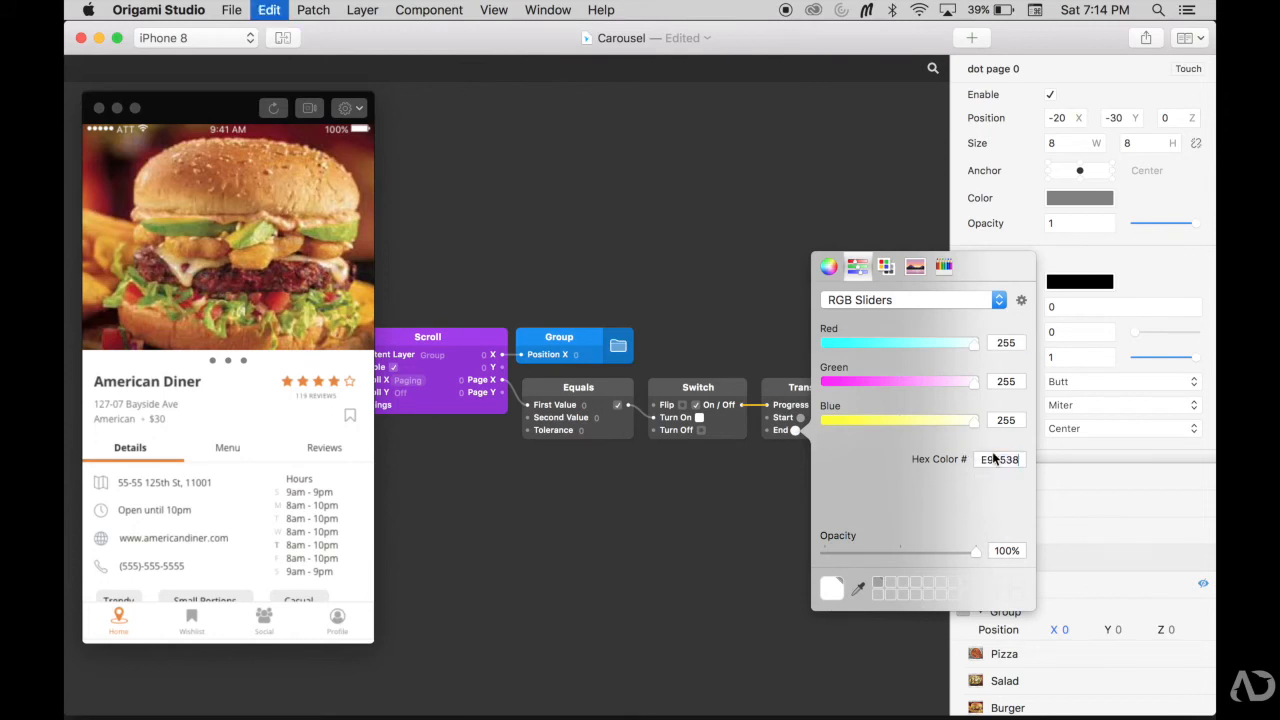
{"action": "type", "text": "E98538"}
{"action": "key", "text": "Return"}
{"action": "left_click_drag", "start_coordinate": [834, 590], "coordinate": [893, 587]}
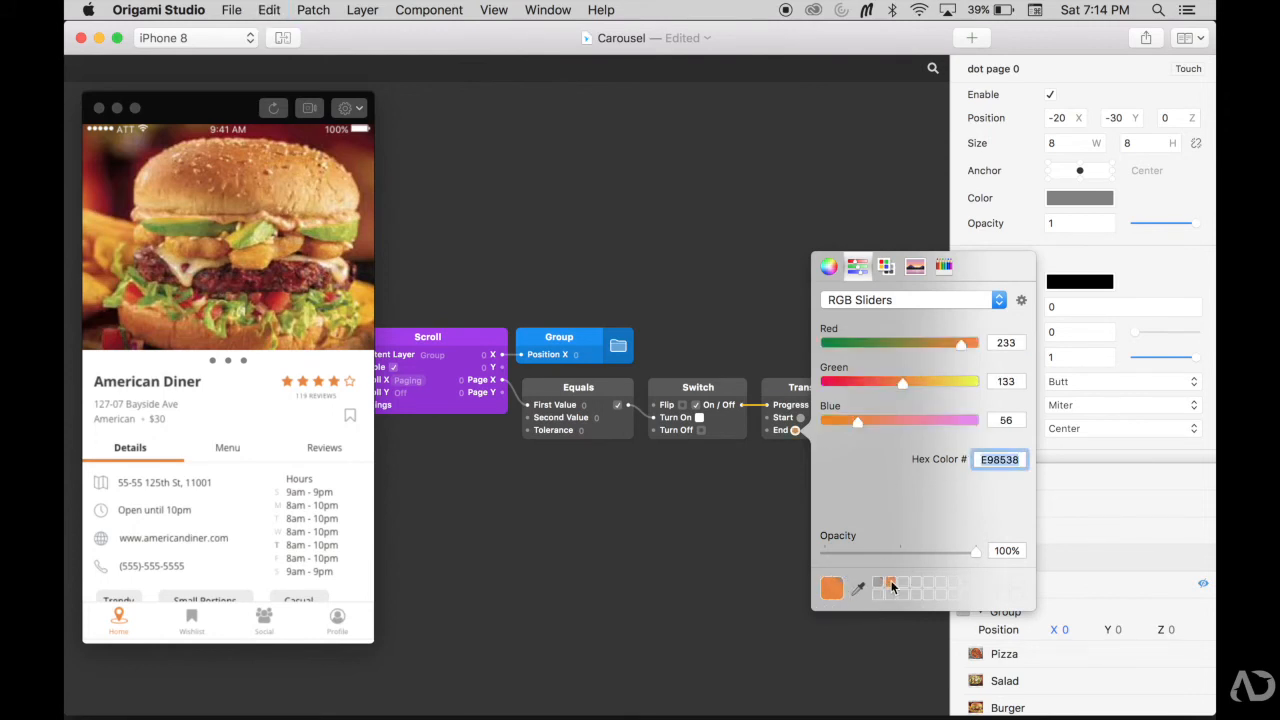
{"action": "left_click", "coordinate": [781, 571]}
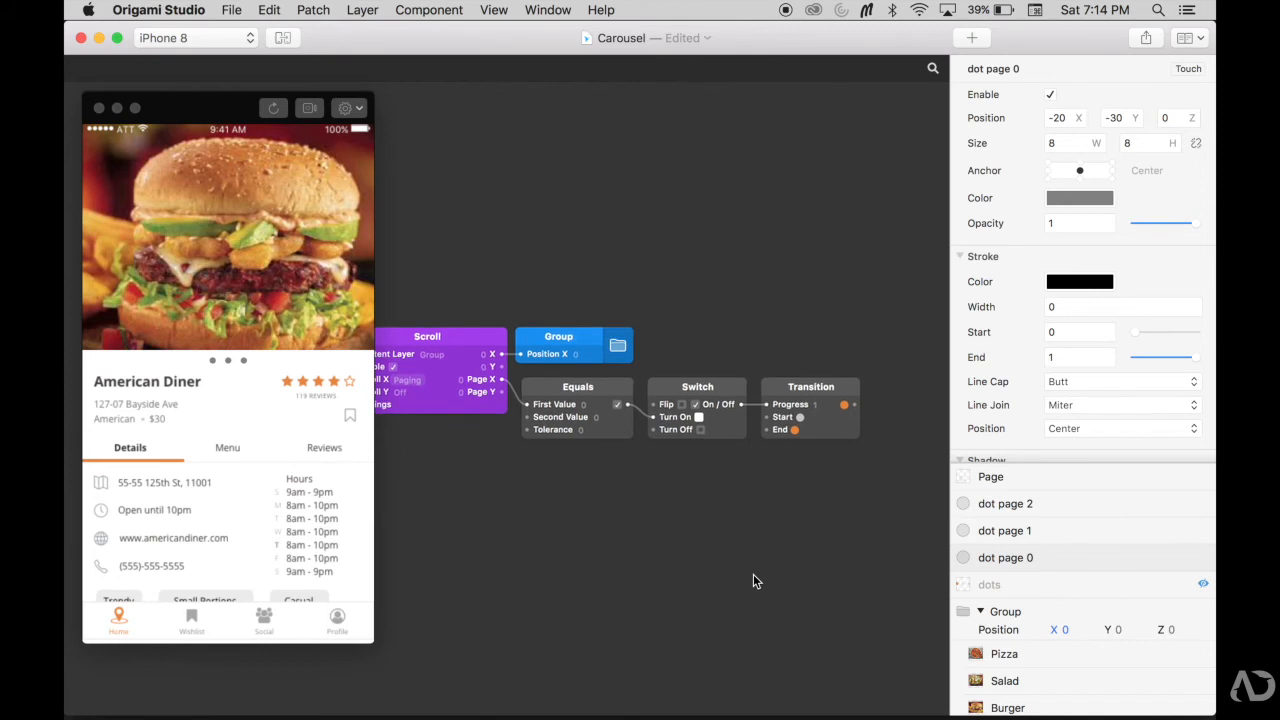
Connect the Transition patch's output to the Color property of the dot page 0 layer
{"action": "scroll", "coordinate": [753, 574], "scroll_direction": "right", "scroll_amount": 3}
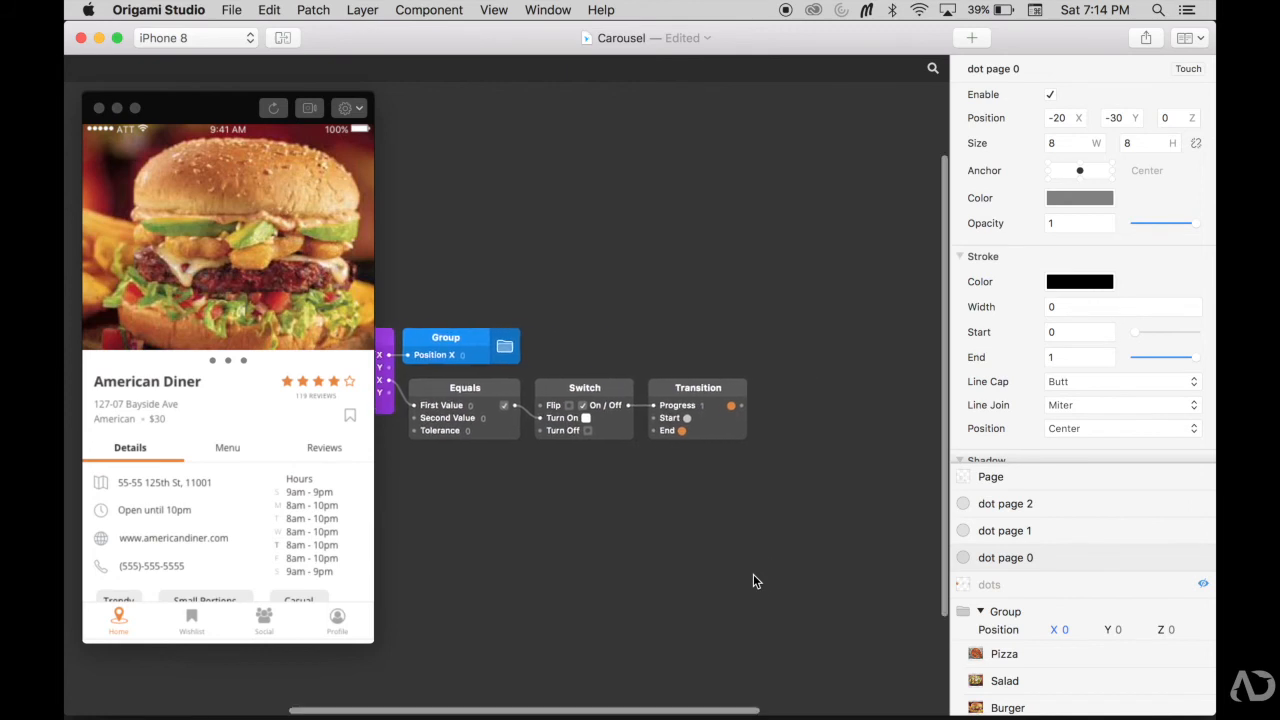
{"action": "left_click", "coordinate": [990, 555]}
{"action": "left_click_drag", "start_coordinate": [741, 405], "coordinate": [980, 200]}
{"action": "scroll", "coordinate": [843, 273], "scroll_direction": "left", "scroll_amount": 5}
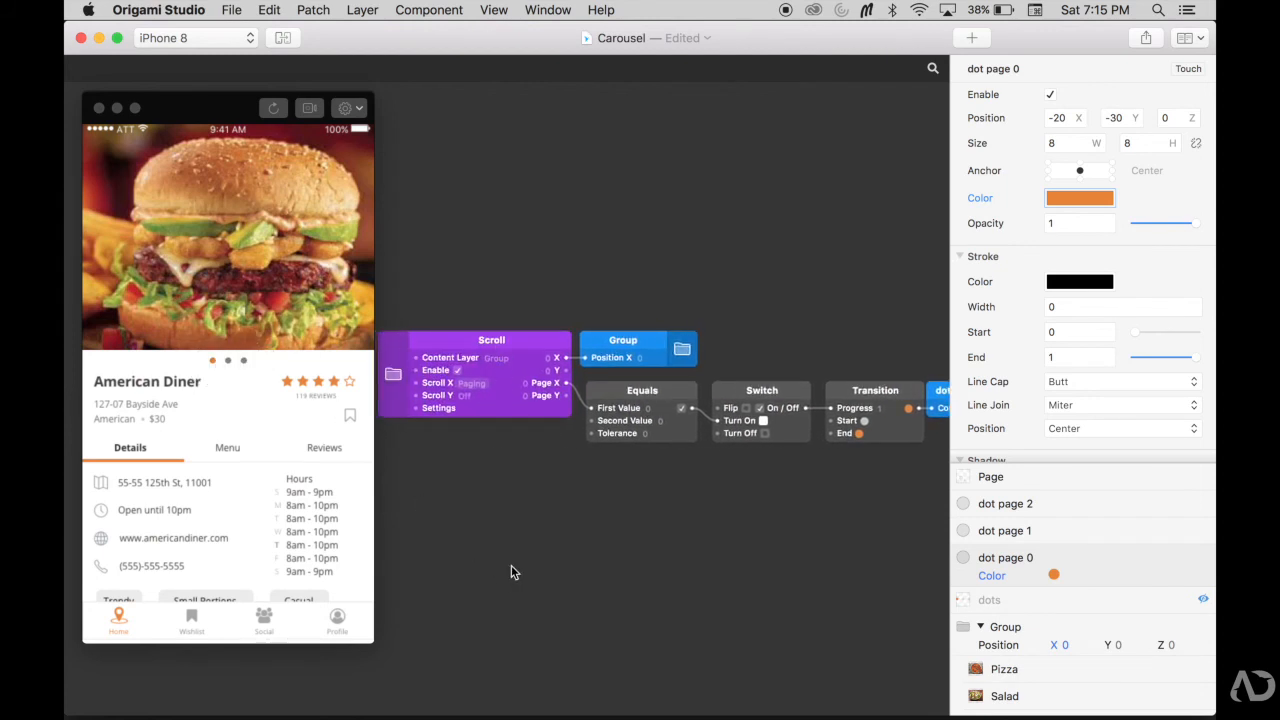
Add a Not patch below the Switch and connect the Equals output through it to the Switch's Turn Off input
{"action": "scroll", "coordinate": [513, 572], "scroll_direction": "right", "scroll_amount": 3}
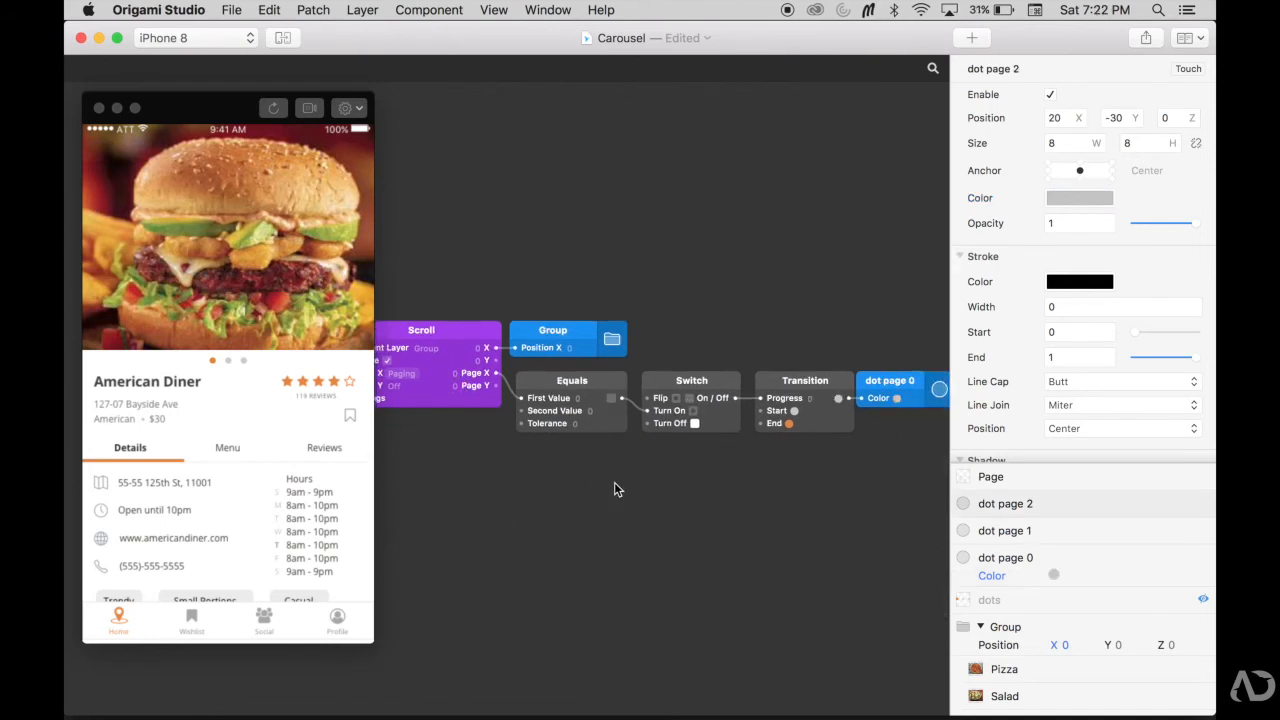
{"action": "double_click", "coordinate": [614, 488]}
{"action": "type", "text": "not"}
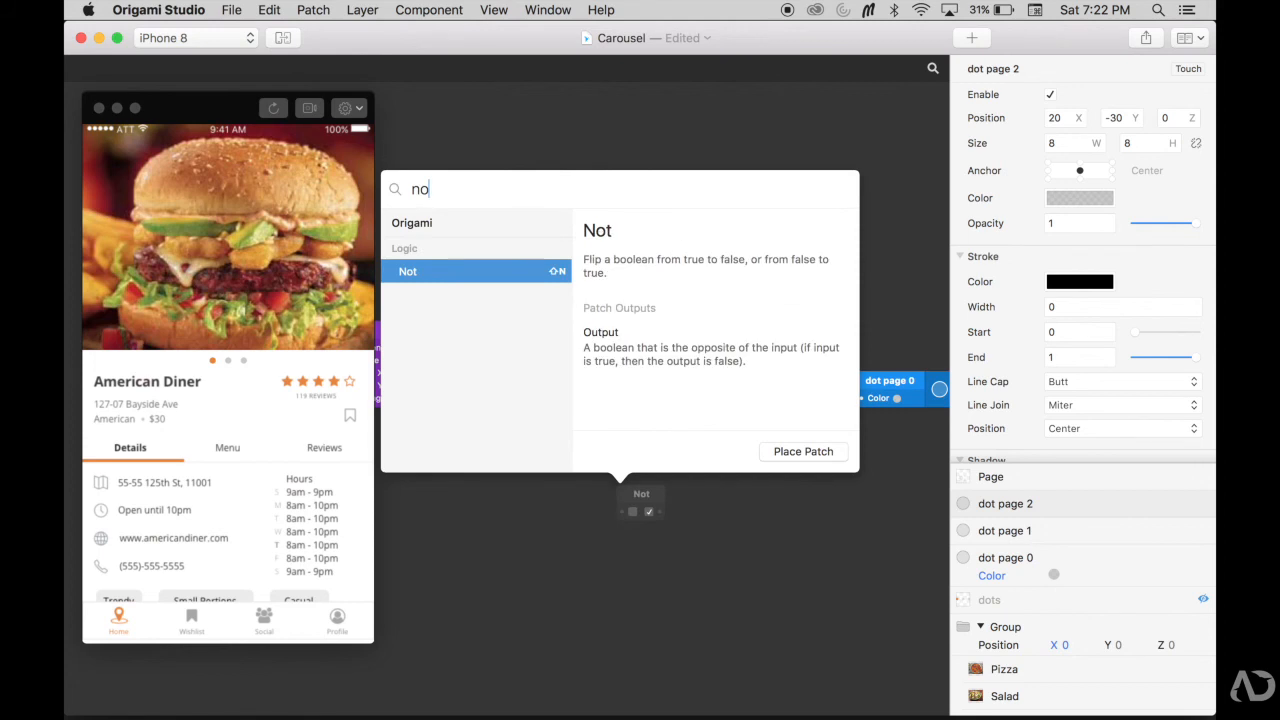
{"action": "key", "text": "Return"}
{"action": "left_click", "coordinate": [638, 500]}
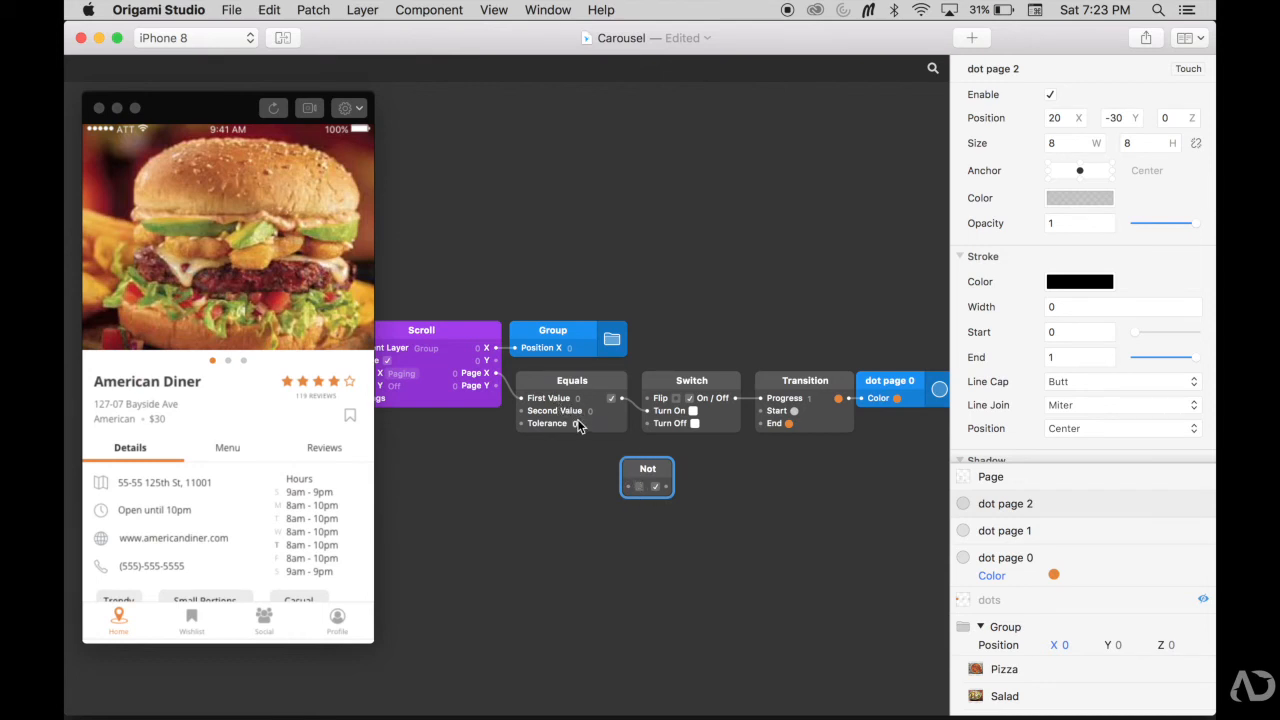
{"action": "left_click_drag", "start_coordinate": [622, 398], "coordinate": [647, 423]}
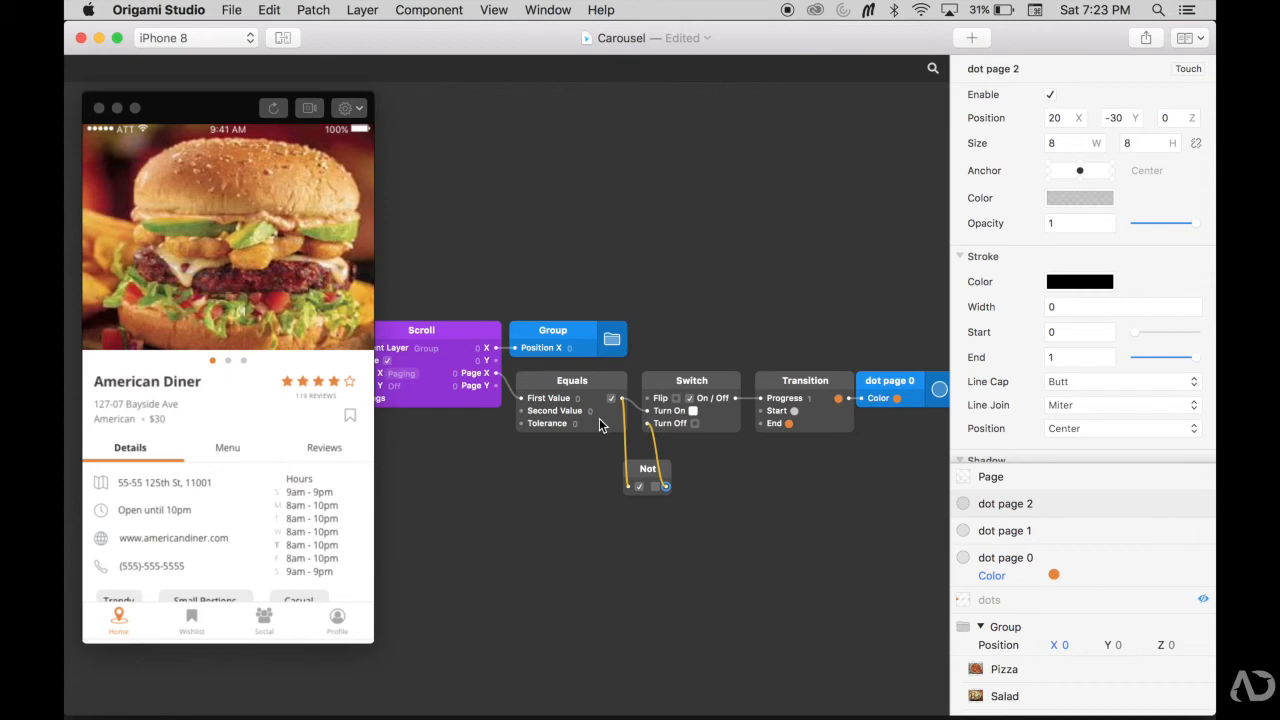
{"action": "left_click", "coordinate": [705, 457]}
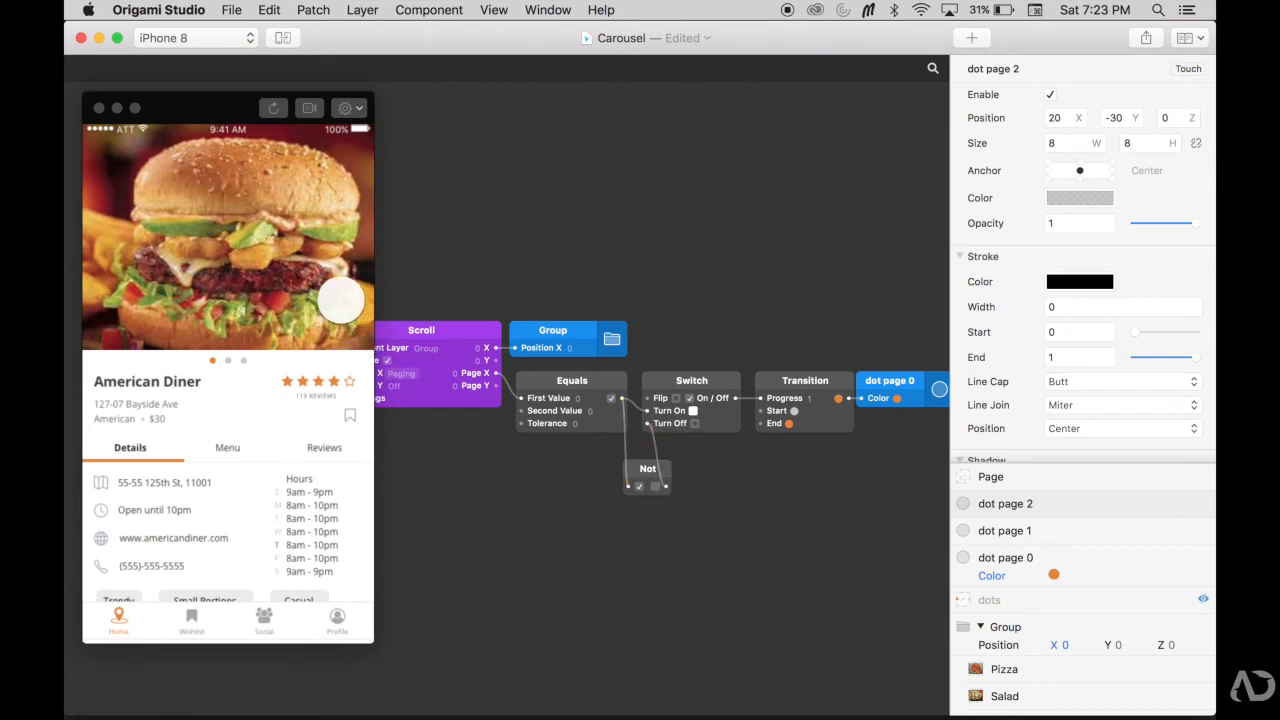
Swipe from the burger to the salad image and back in the preview to check the first dot's color
{"action": "left_click_drag", "start_coordinate": [340, 299], "coordinate": [124, 287]}
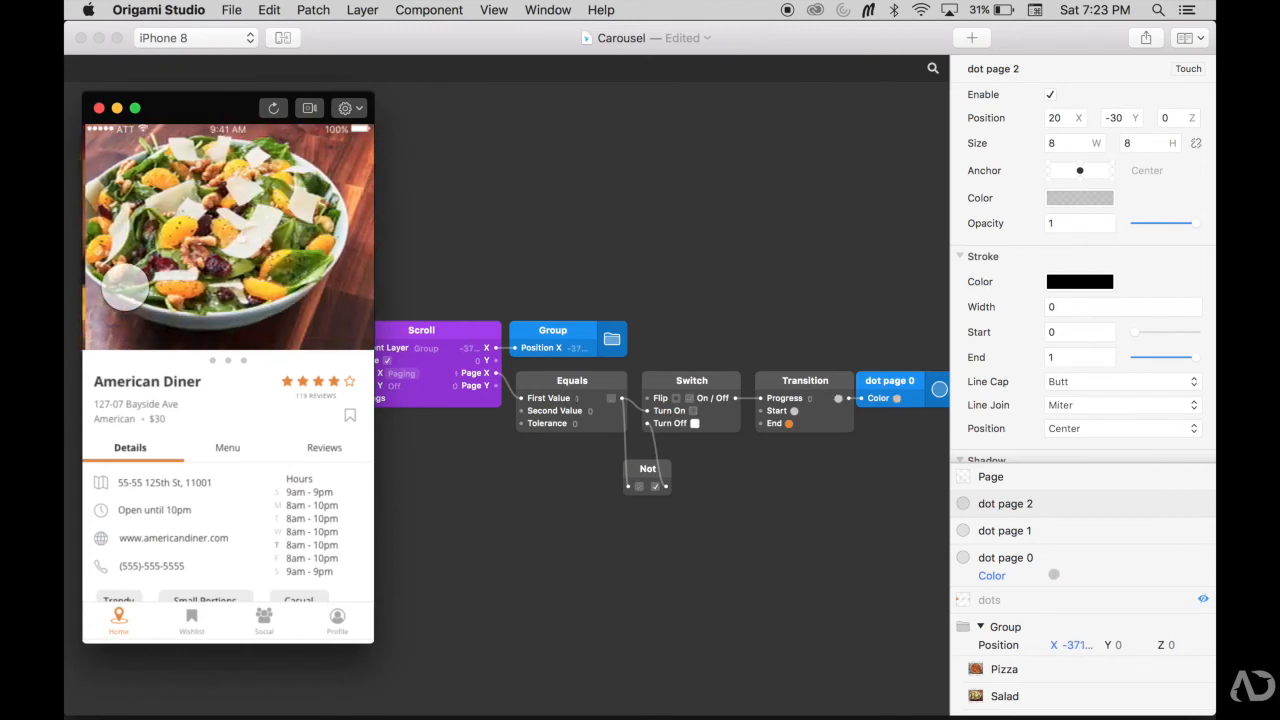
{"action": "mouse_move", "coordinate": [282, 288]}
{"action": "left_mouse_down"}
{"action": "mouse_move", "coordinate": [124, 287]}
{"action": "mouse_move", "coordinate": [258, 296]}
{"action": "left_mouse_up"}
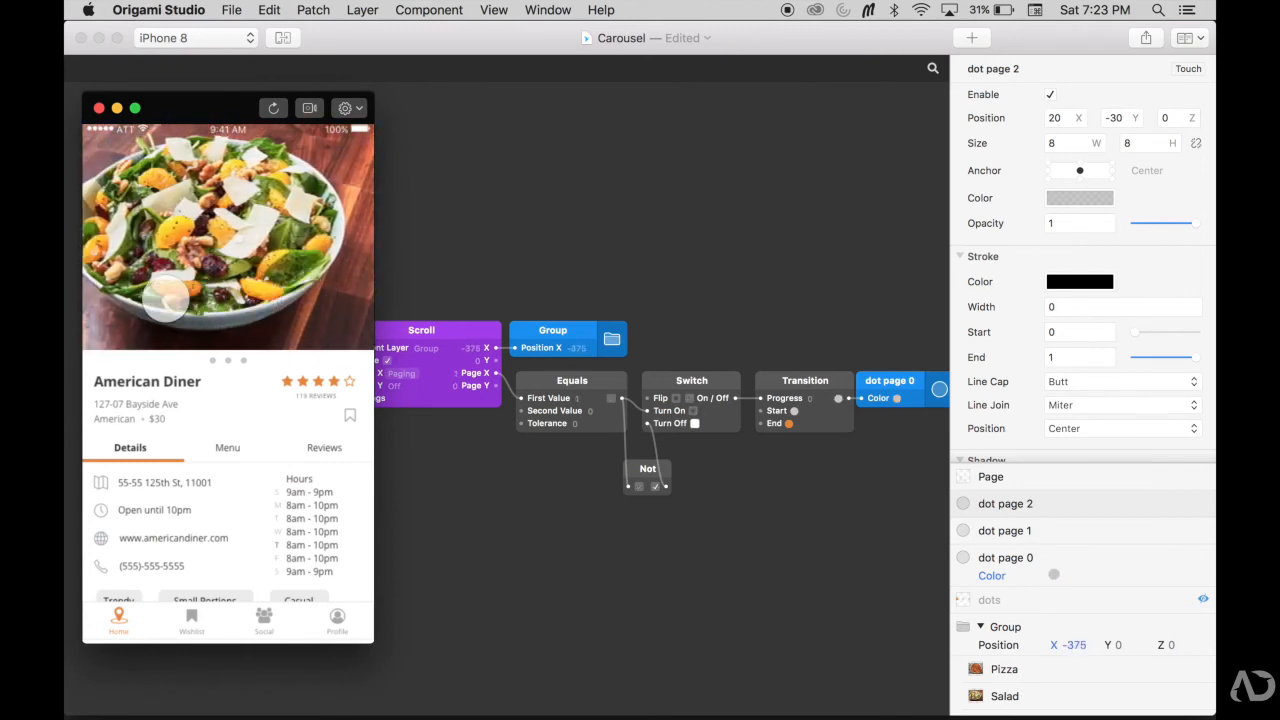
{"action": "left_click_drag", "start_coordinate": [165, 296], "coordinate": [330, 300]}
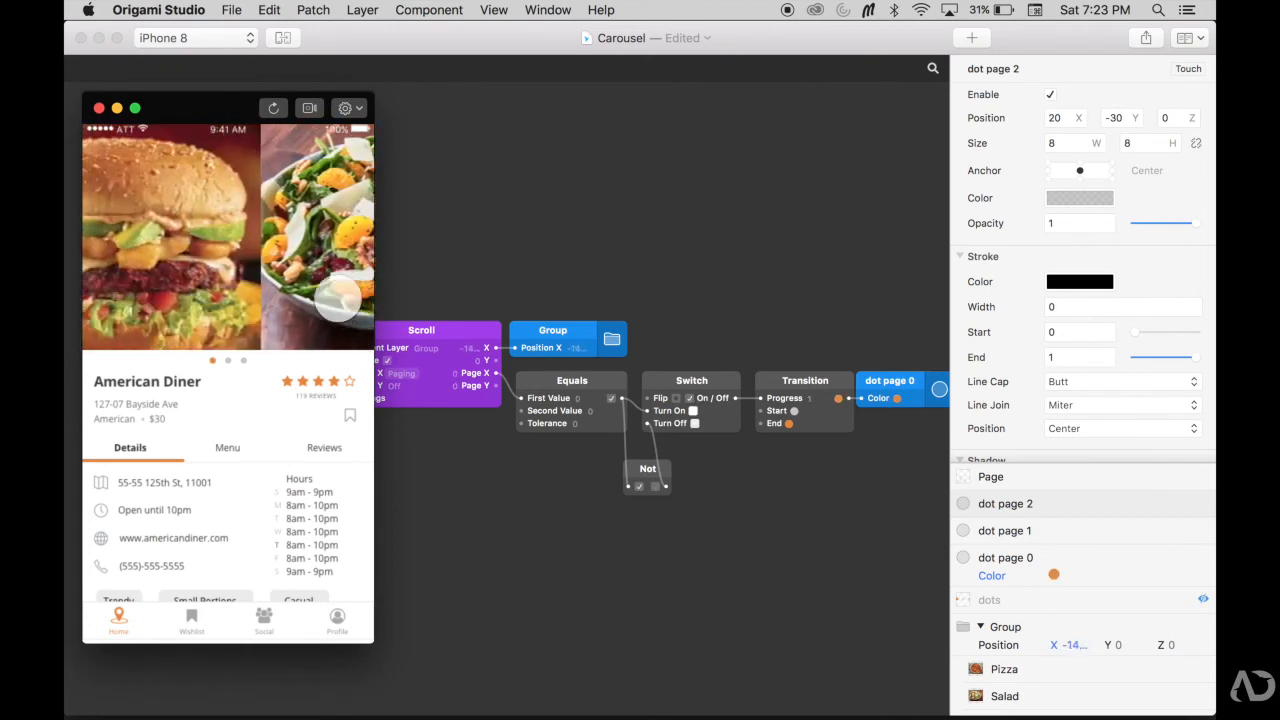
{"action": "left_click", "coordinate": [433, 472]}
Shift the Switch, Transition and dot page 0 patches over and place the Not patch between Equals and Switch
{"action": "scroll", "coordinate": [433, 472], "scroll_direction": "right", "scroll_amount": 3}
{"action": "left_click_drag", "start_coordinate": [827, 474], "coordinate": [676, 372]}
{"action": "left_click_drag", "start_coordinate": [572, 464], "coordinate": [593, 413]}
{"action": "left_click", "coordinate": [596, 498]}
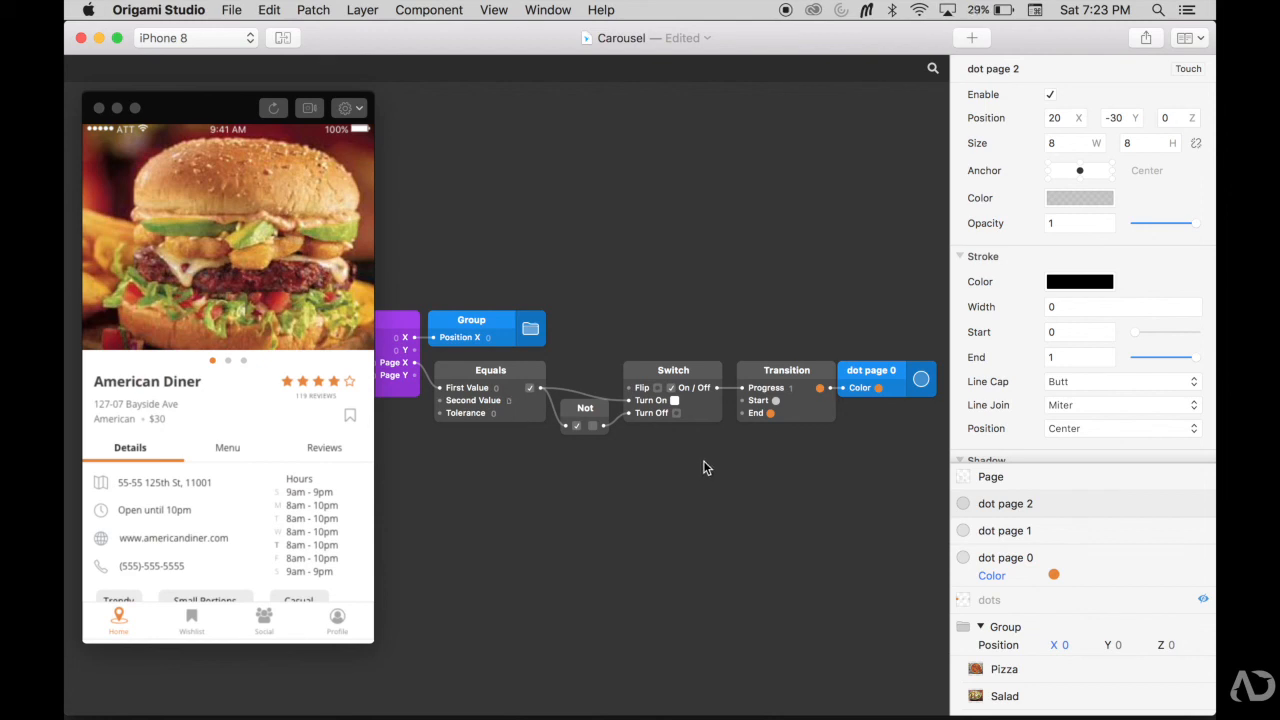
Duplicate the Equals, Not, Switch and Transition patches beneath the first row and set the copied Equals patch's Second Value to 1
{"action": "left_click_drag", "start_coordinate": [895, 467], "coordinate": [497, 476]}
{"action": "left_click", "coordinate": [493, 597]}
{"action": "left_click", "coordinate": [508, 501]}
{"action": "type", "text": "1"}
{"action": "key", "text": "Return"}
Connect the second row's Transition output to the Color property of the dot page 1 layer
{"action": "left_click", "coordinate": [1017, 539]}
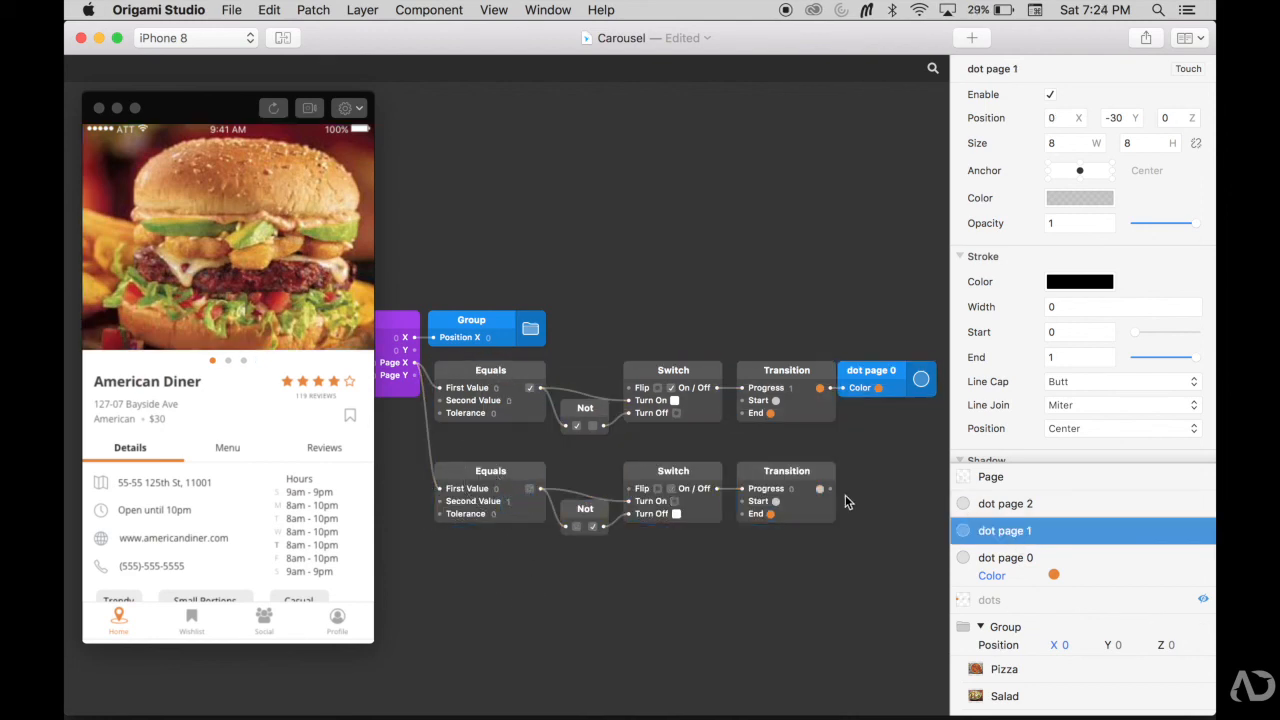
{"action": "left_click_drag", "start_coordinate": [830, 489], "coordinate": [967, 199]}
{"action": "scroll", "coordinate": [877, 518], "scroll_direction": "left", "scroll_amount": 3}
Duplicate the second row's logic patches into a third row and set its Equals patch's Second Value to 2
{"action": "left_click_drag", "start_coordinate": [880, 522], "coordinate": [496, 442]}
{"action": "left_click_drag", "start_coordinate": [502, 434], "coordinate": [506, 534]}
{"action": "left_click", "coordinate": [856, 623]}
{"action": "left_click", "coordinate": [519, 564]}
{"action": "type", "text": "2"}
{"action": "key", "text": "Return"}
Connect the third row's Transition output to the Color property of the dot page 2 layer
{"action": "left_click", "coordinate": [1040, 505]}
{"action": "left_click_drag", "start_coordinate": [841, 551], "coordinate": [982, 198]}
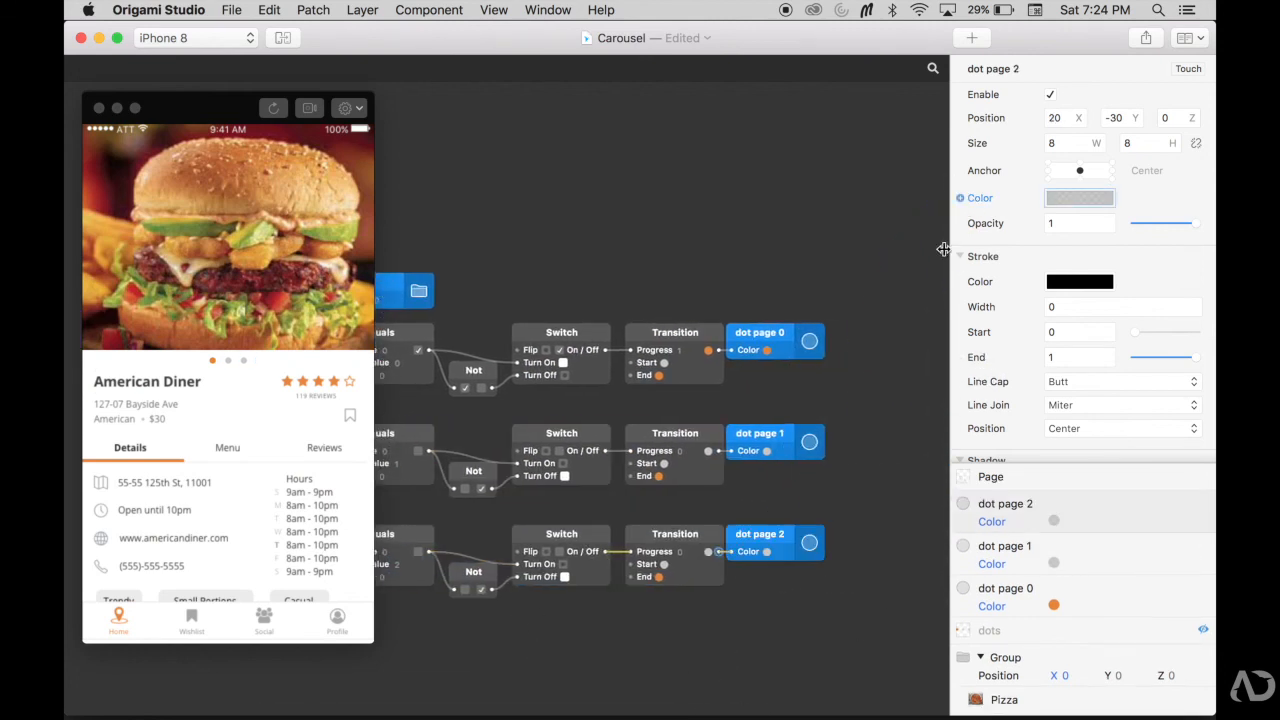
{"action": "scroll", "coordinate": [837, 571], "scroll_direction": "right", "scroll_amount": 3}
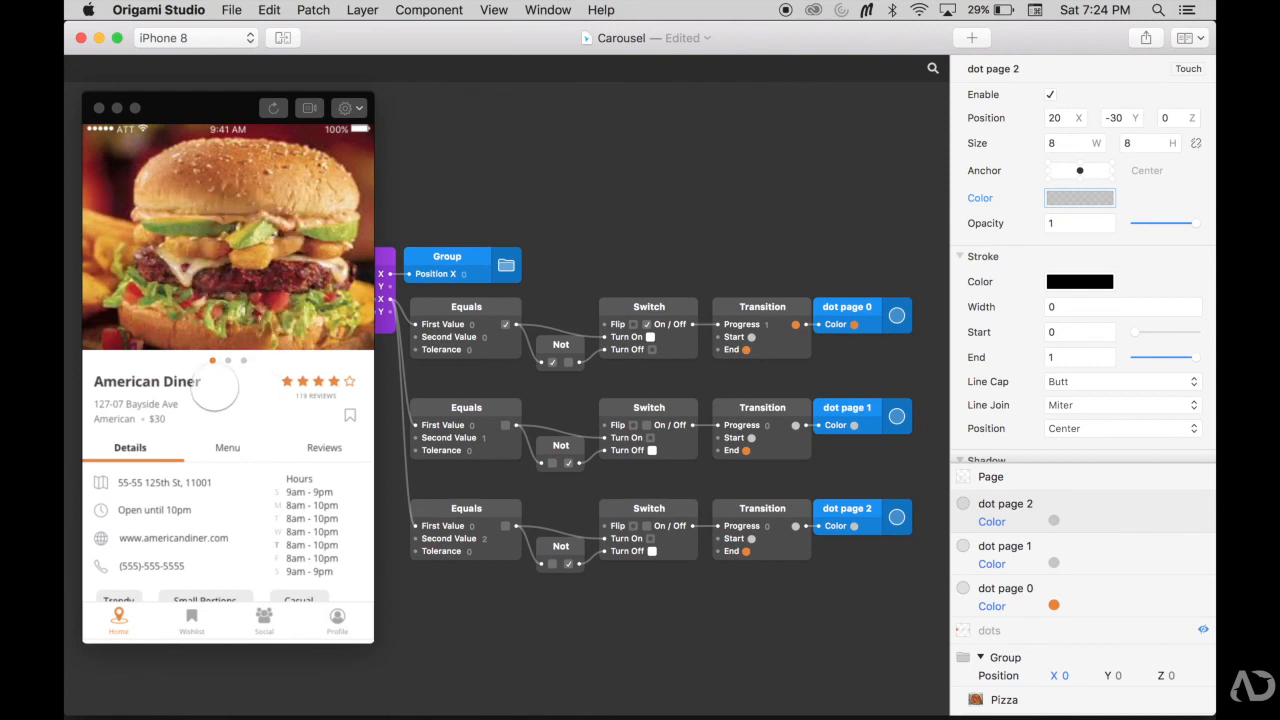
Swipe back and forth through the burger, salad and pizza images in the preview to test all three page dots
{"action": "left_click", "coordinate": [318, 291]}
{"action": "left_click_drag", "start_coordinate": [318, 291], "coordinate": [110, 288]}
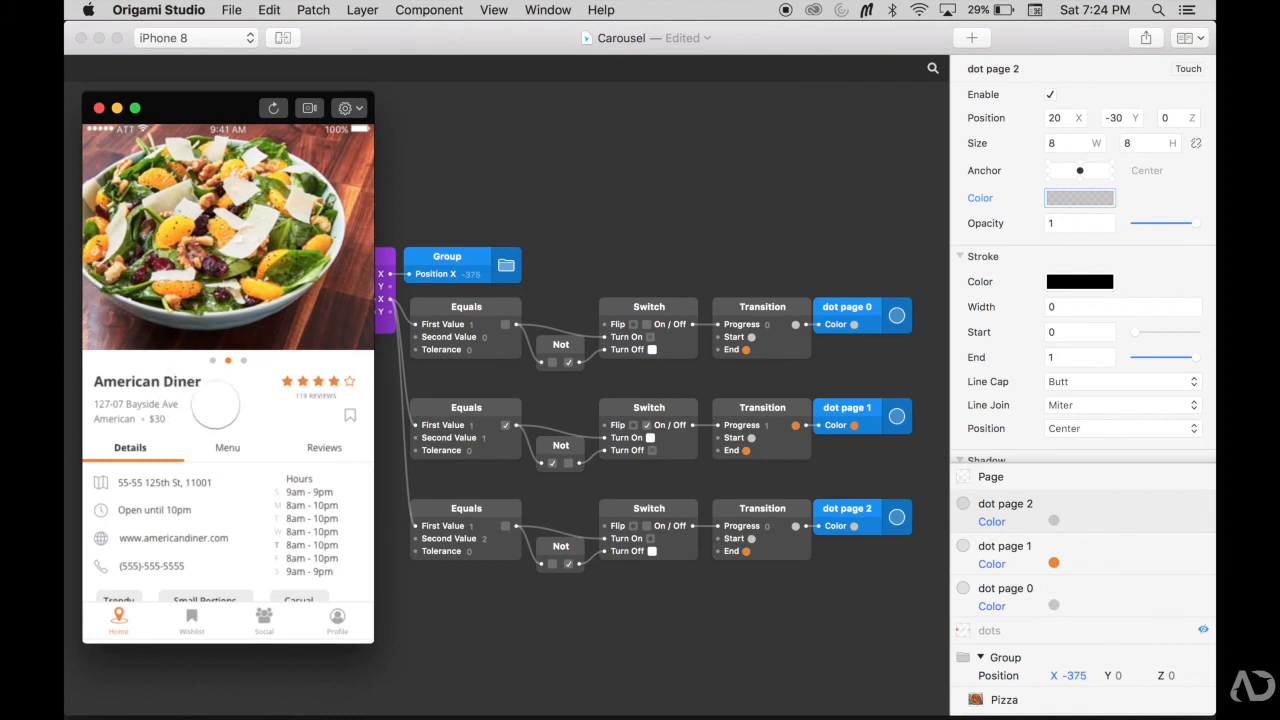
{"action": "left_click_drag", "start_coordinate": [337, 288], "coordinate": [145, 288]}
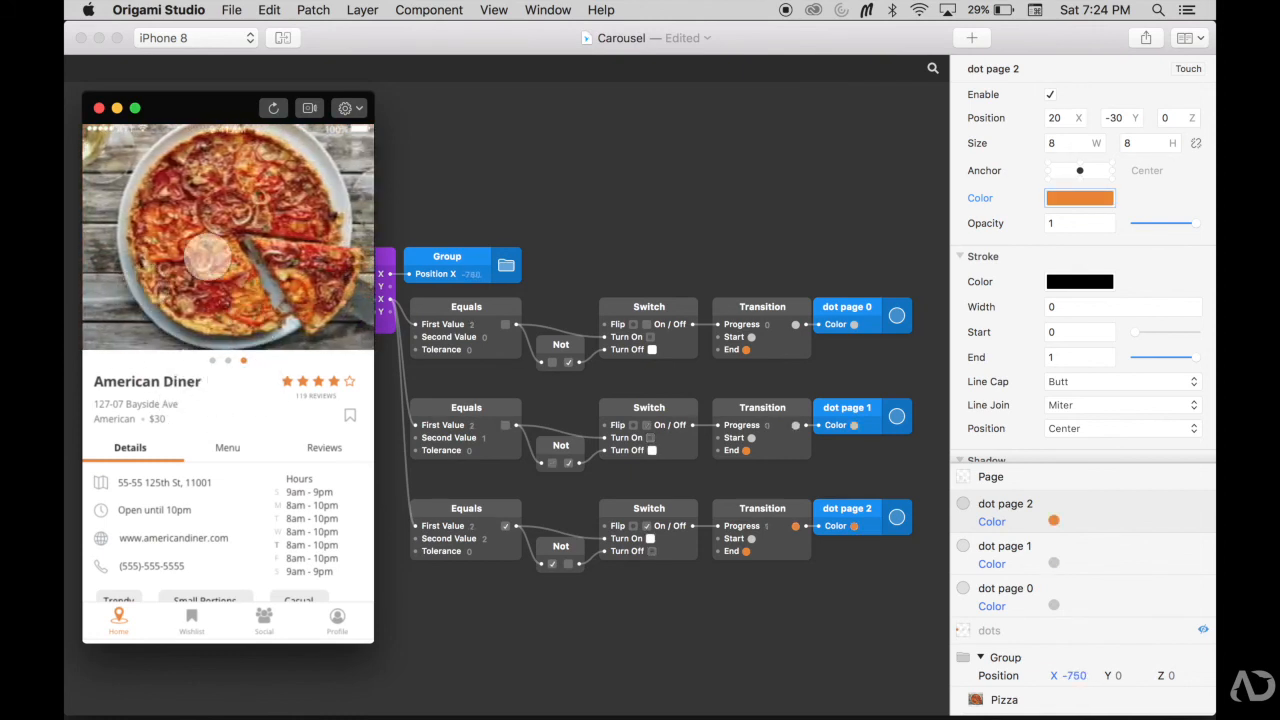
{"action": "left_click_drag", "start_coordinate": [130, 230], "coordinate": [300, 230]}
{"action": "left_click_drag", "start_coordinate": [200, 193], "coordinate": [443, 194]}
{"action": "left_click_drag", "start_coordinate": [346, 187], "coordinate": [132, 188]}
{"action": "mouse_move", "coordinate": [343, 170]}
{"action": "left_mouse_down"}
{"action": "mouse_move", "coordinate": [140, 164]}
{"action": "mouse_move", "coordinate": [160, 177]}
{"action": "mouse_move", "coordinate": [346, 180]}
{"action": "left_mouse_up"}
{"action": "left_click_drag", "start_coordinate": [168, 187], "coordinate": [360, 185]}
{"action": "left_click", "coordinate": [561, 135]}
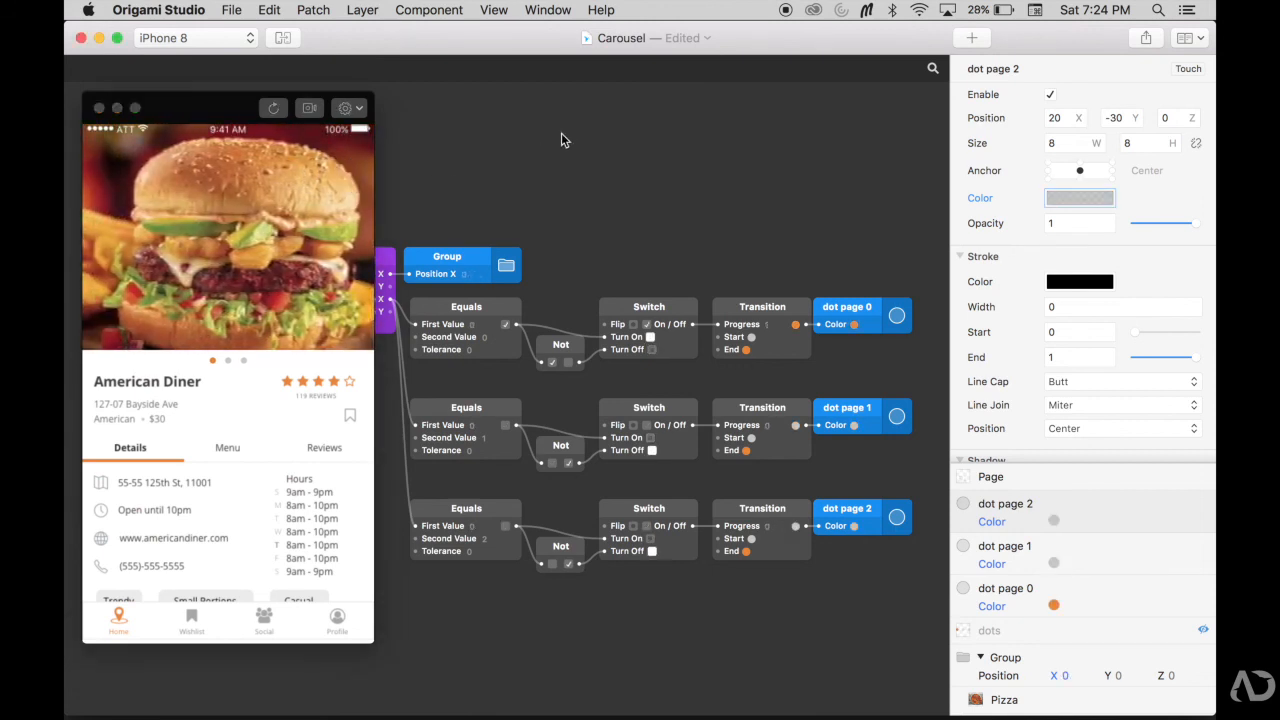